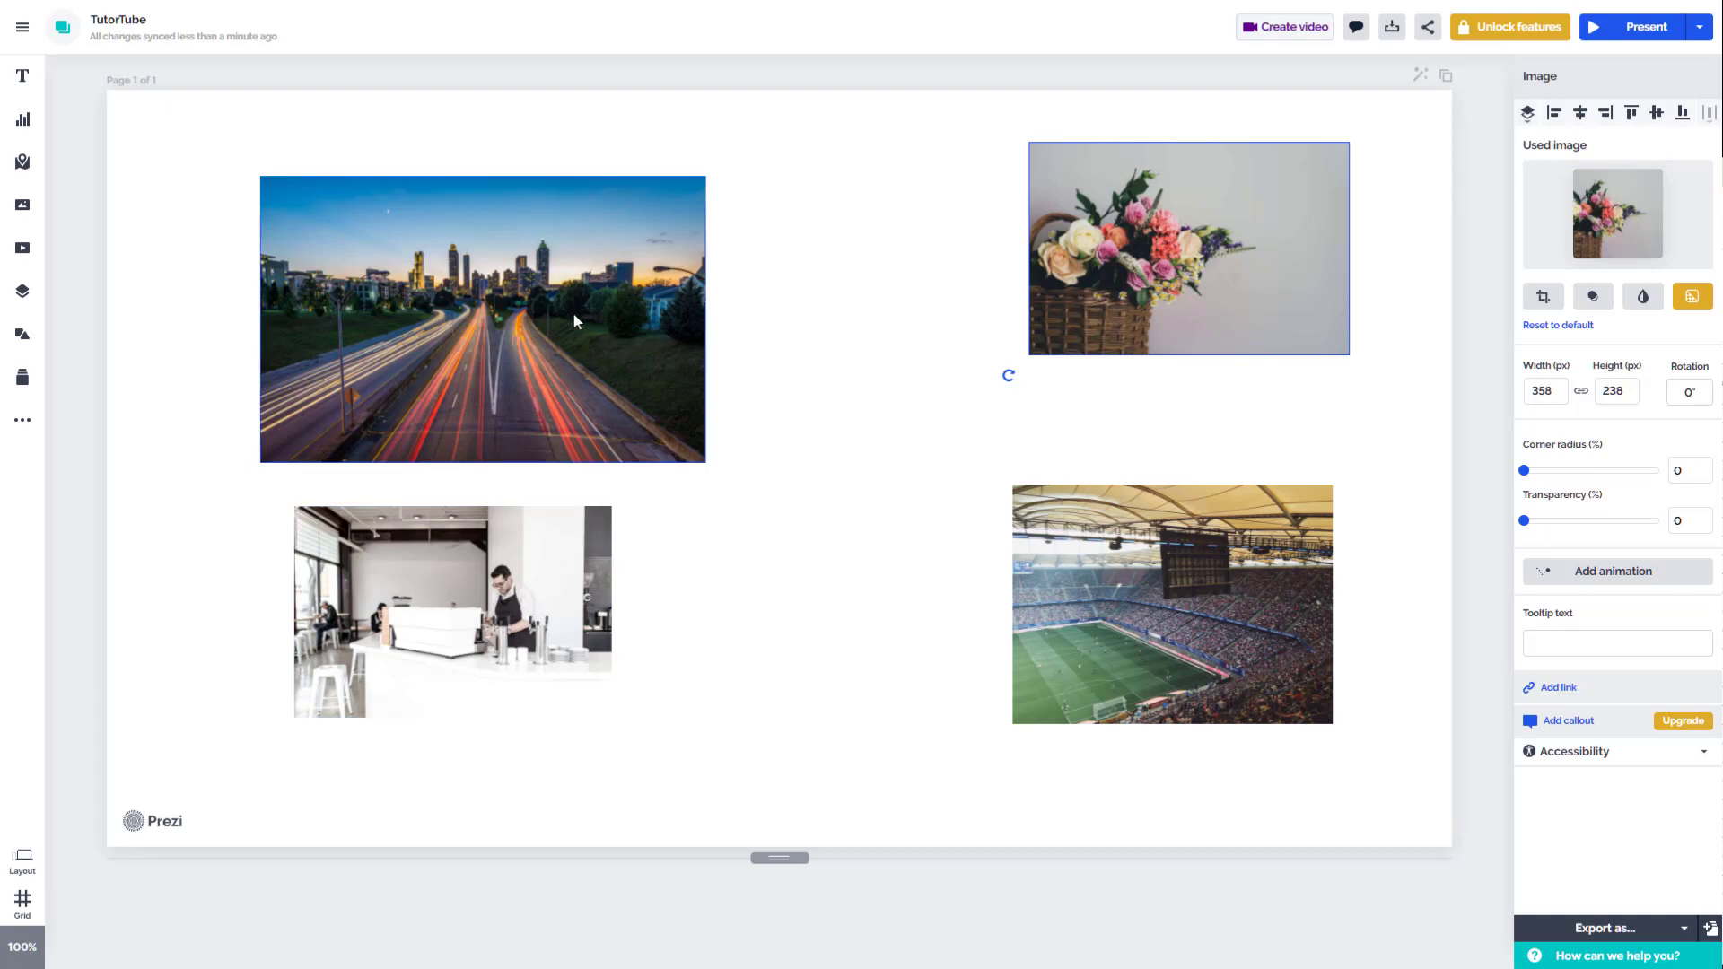
# - Reposition the city highway image slightly up and left, and the flower basket image slightly down and left
pyautogui.click(571, 312)
pyautogui.click(499, 603)
pyautogui.click(1150, 616)
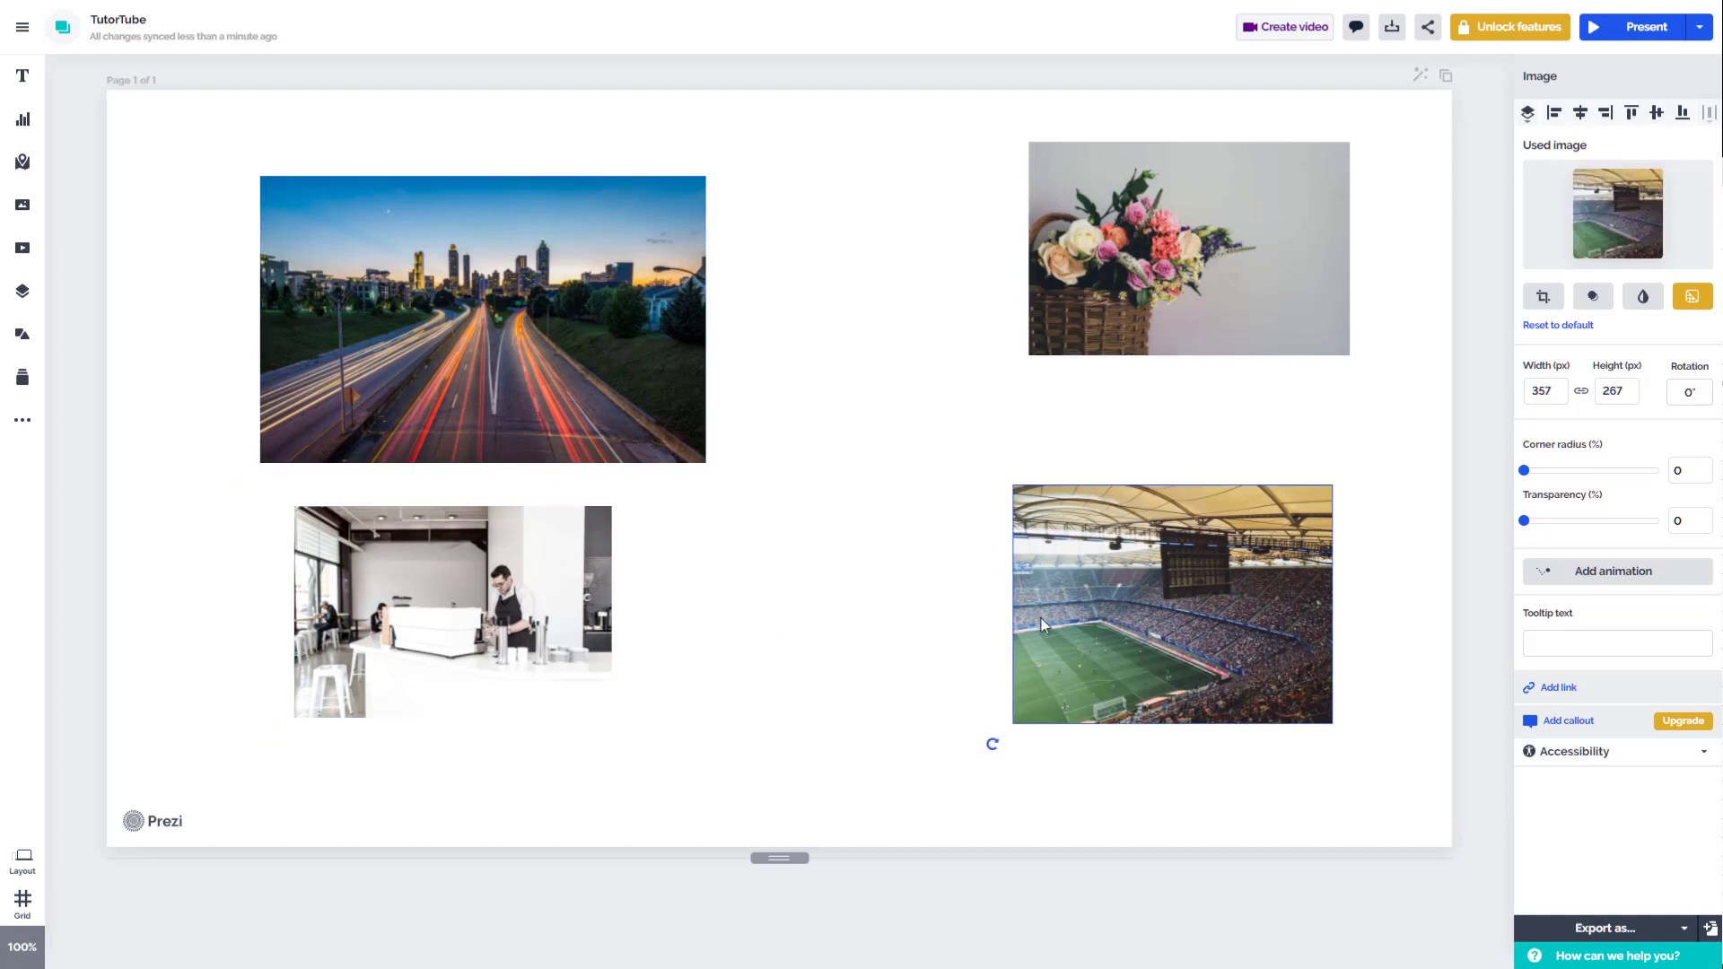
pyautogui.moveTo(689, 329); pyautogui.dragTo(623, 271)
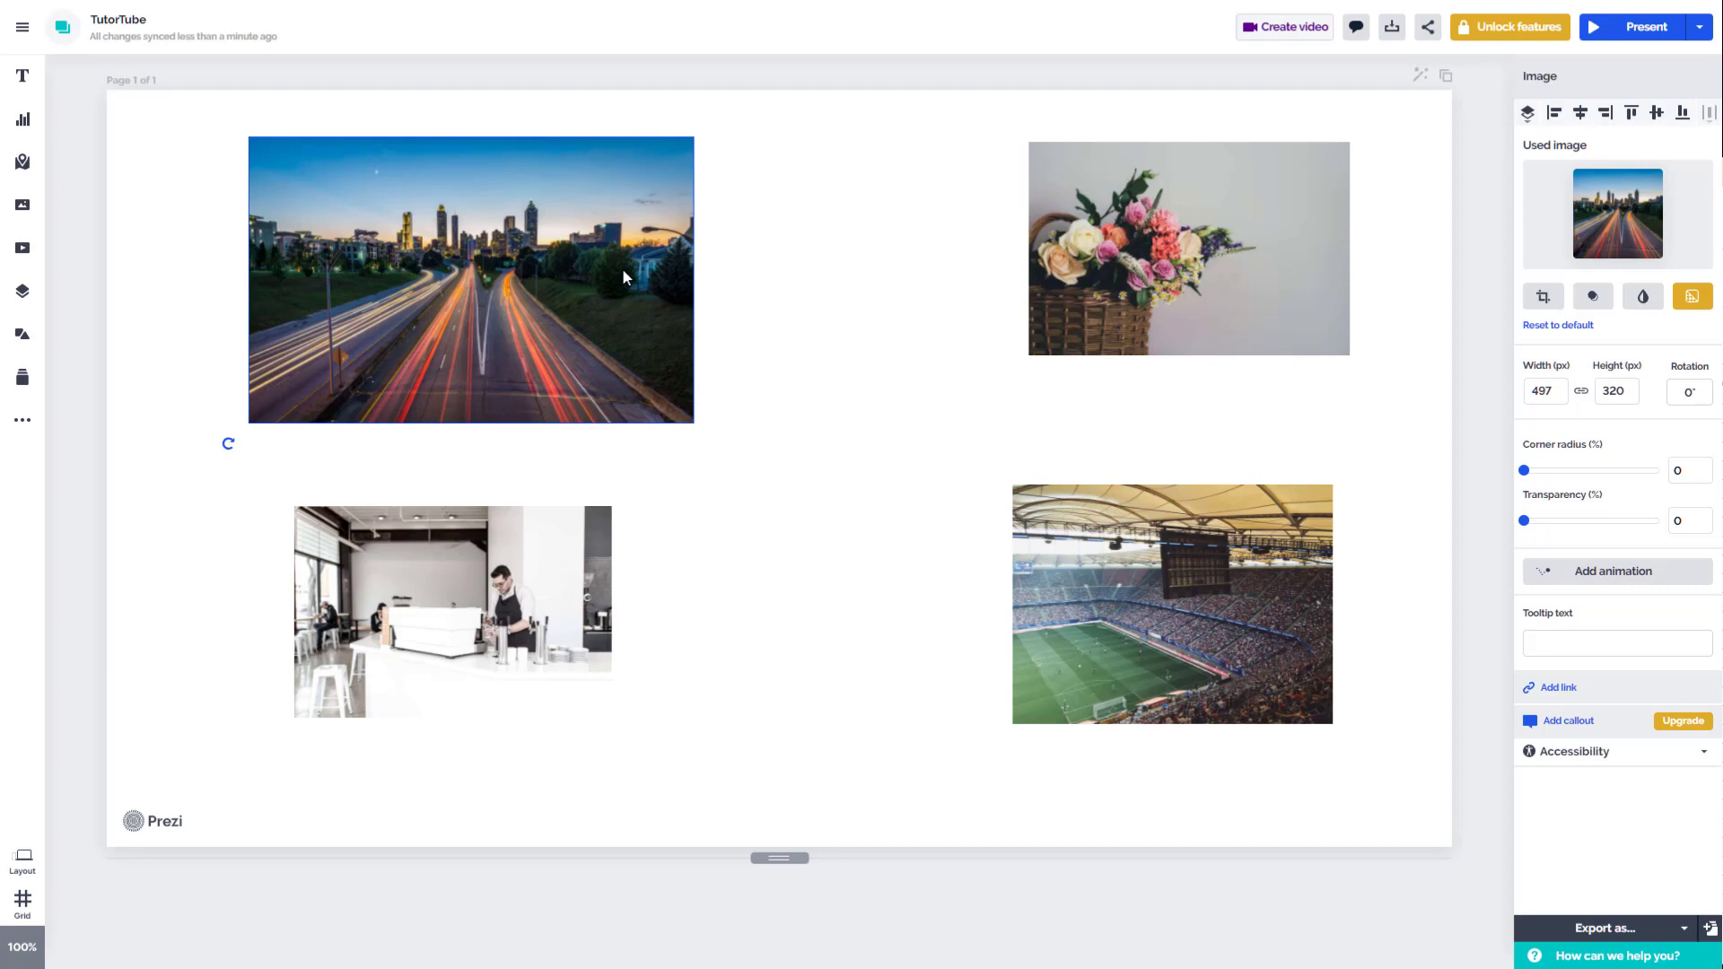
pyautogui.click(1066, 286)
pyautogui.moveTo(1066, 285); pyautogui.dragTo(1042, 325)
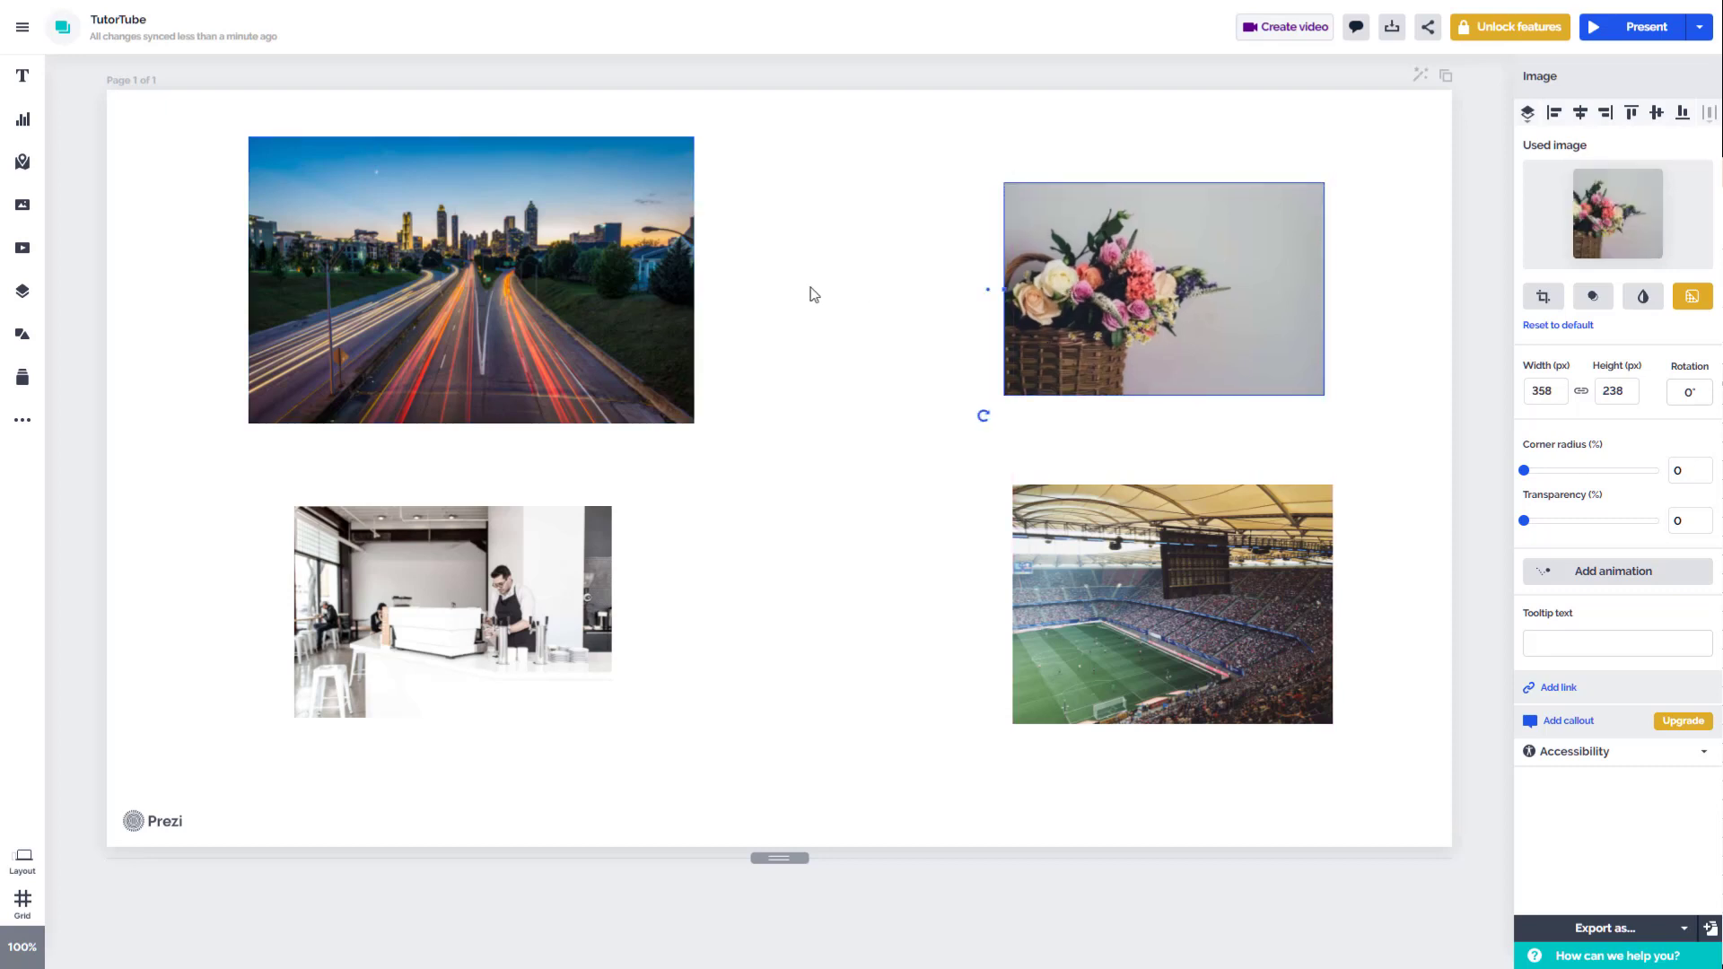
# - Draw a connector from the city image's right edge to the flower image and attach its end to that image's left-edge midpoint
pyautogui.click(633, 278)
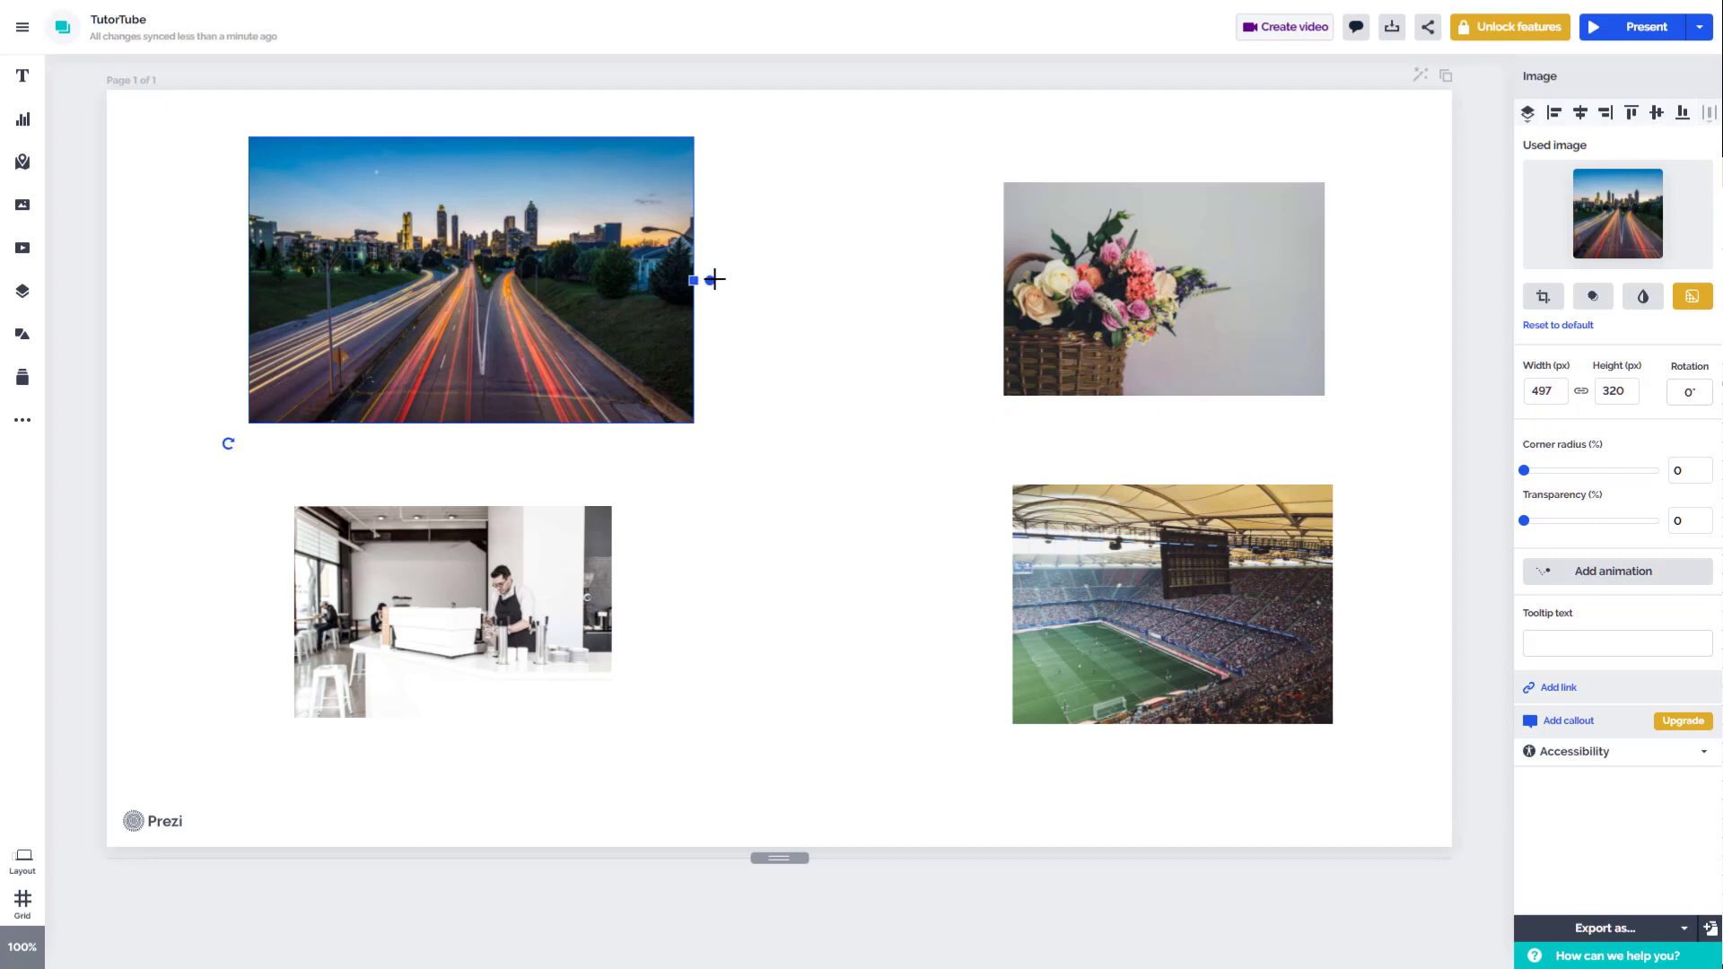
pyautogui.moveTo(712, 281); pyautogui.dragTo(1208, 339)
pyautogui.moveTo(789, 208); pyautogui.dragTo(879, 344)
pyautogui.click(868, 415)
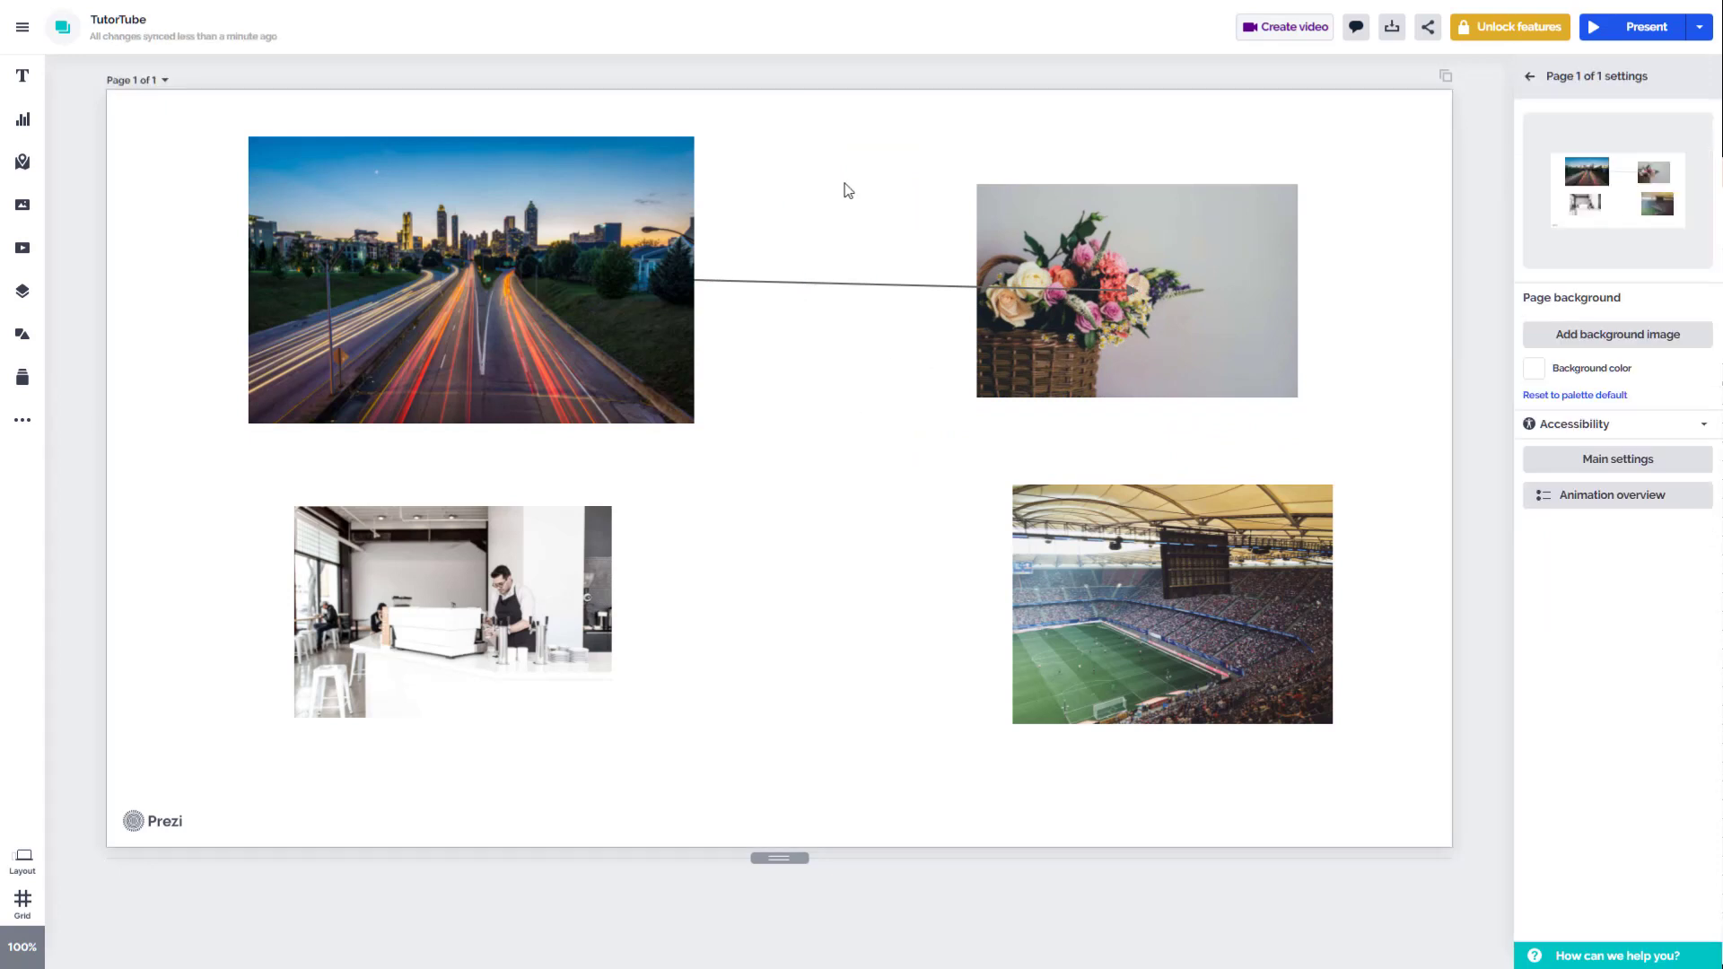
pyautogui.moveTo(845, 183); pyautogui.dragTo(864, 397)
pyautogui.moveTo(1136, 289); pyautogui.dragTo(977, 293)
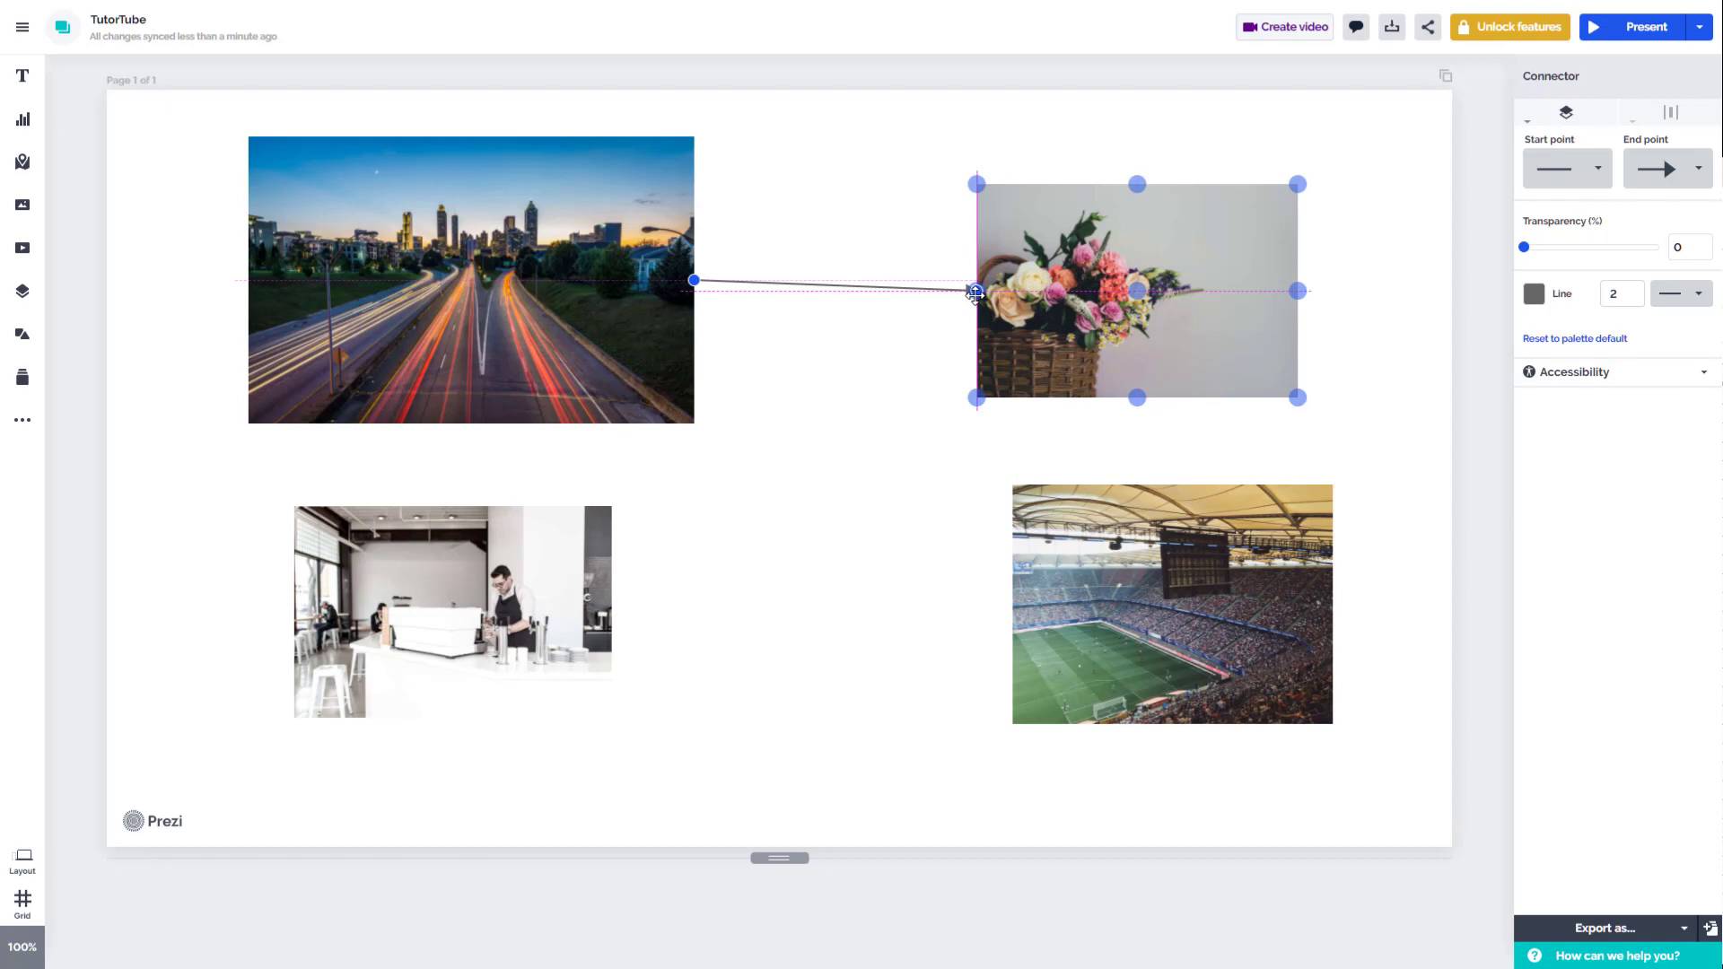
# - Resize the flower basket image to about 338 × 225 px near its place, and select the attached connector
pyautogui.moveTo(1015, 329); pyautogui.dragTo(993, 269)
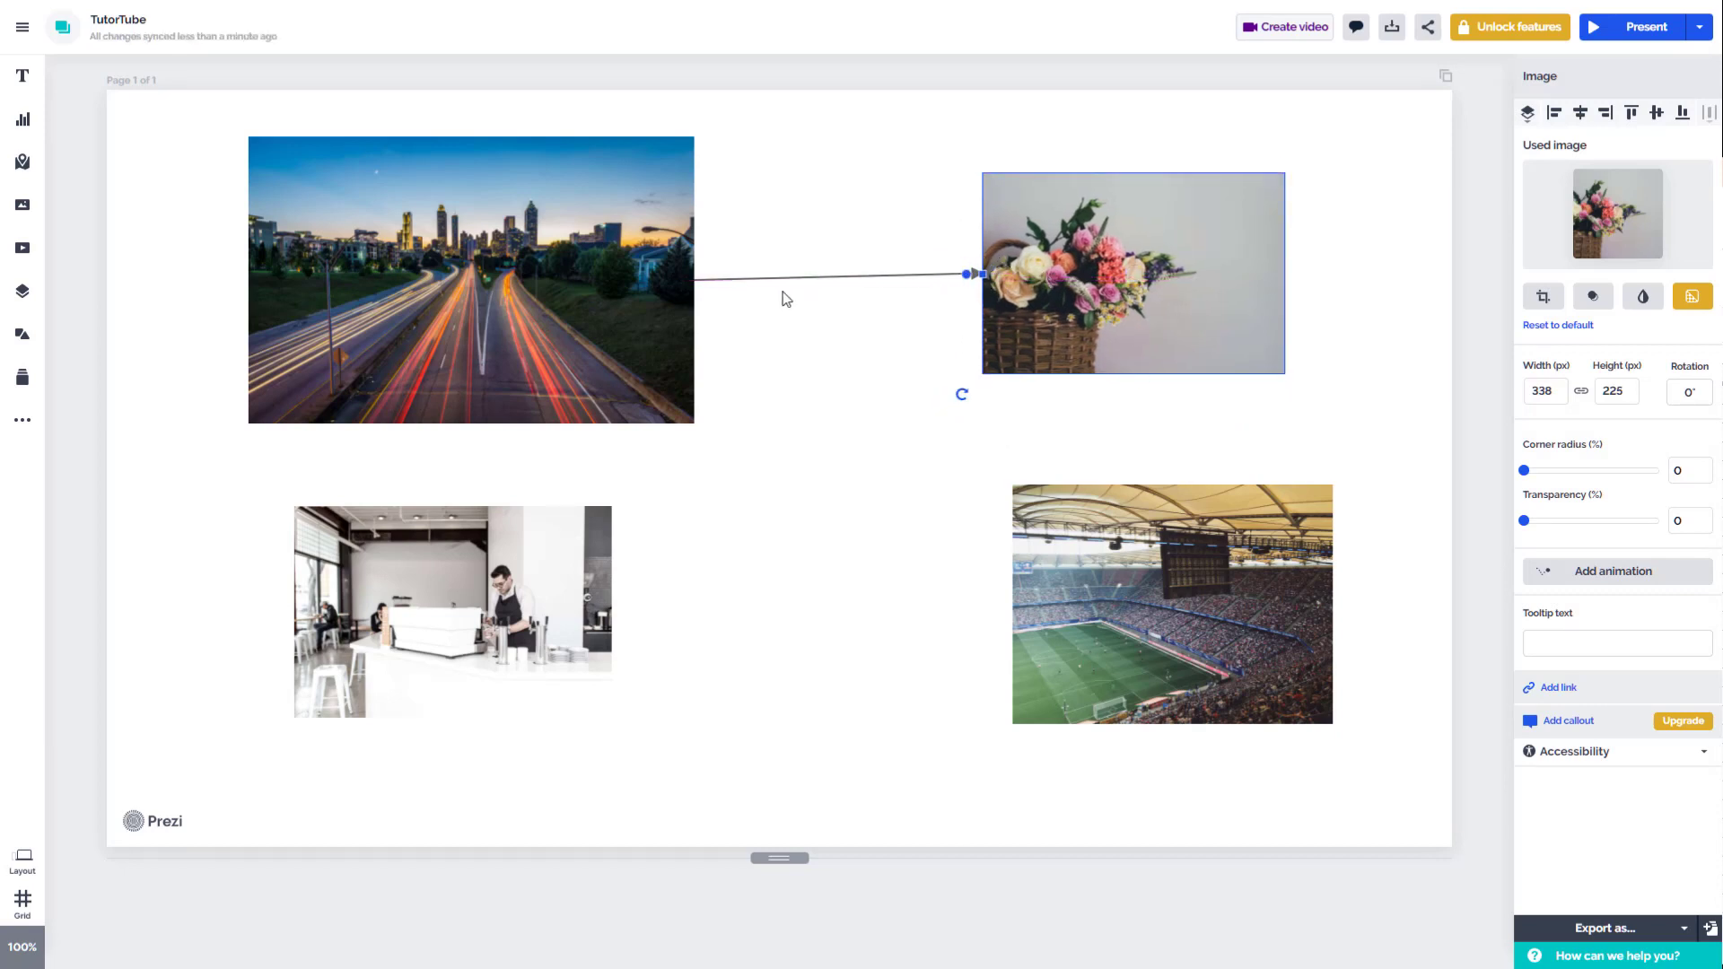
pyautogui.click(702, 283)
pyautogui.click(976, 272)
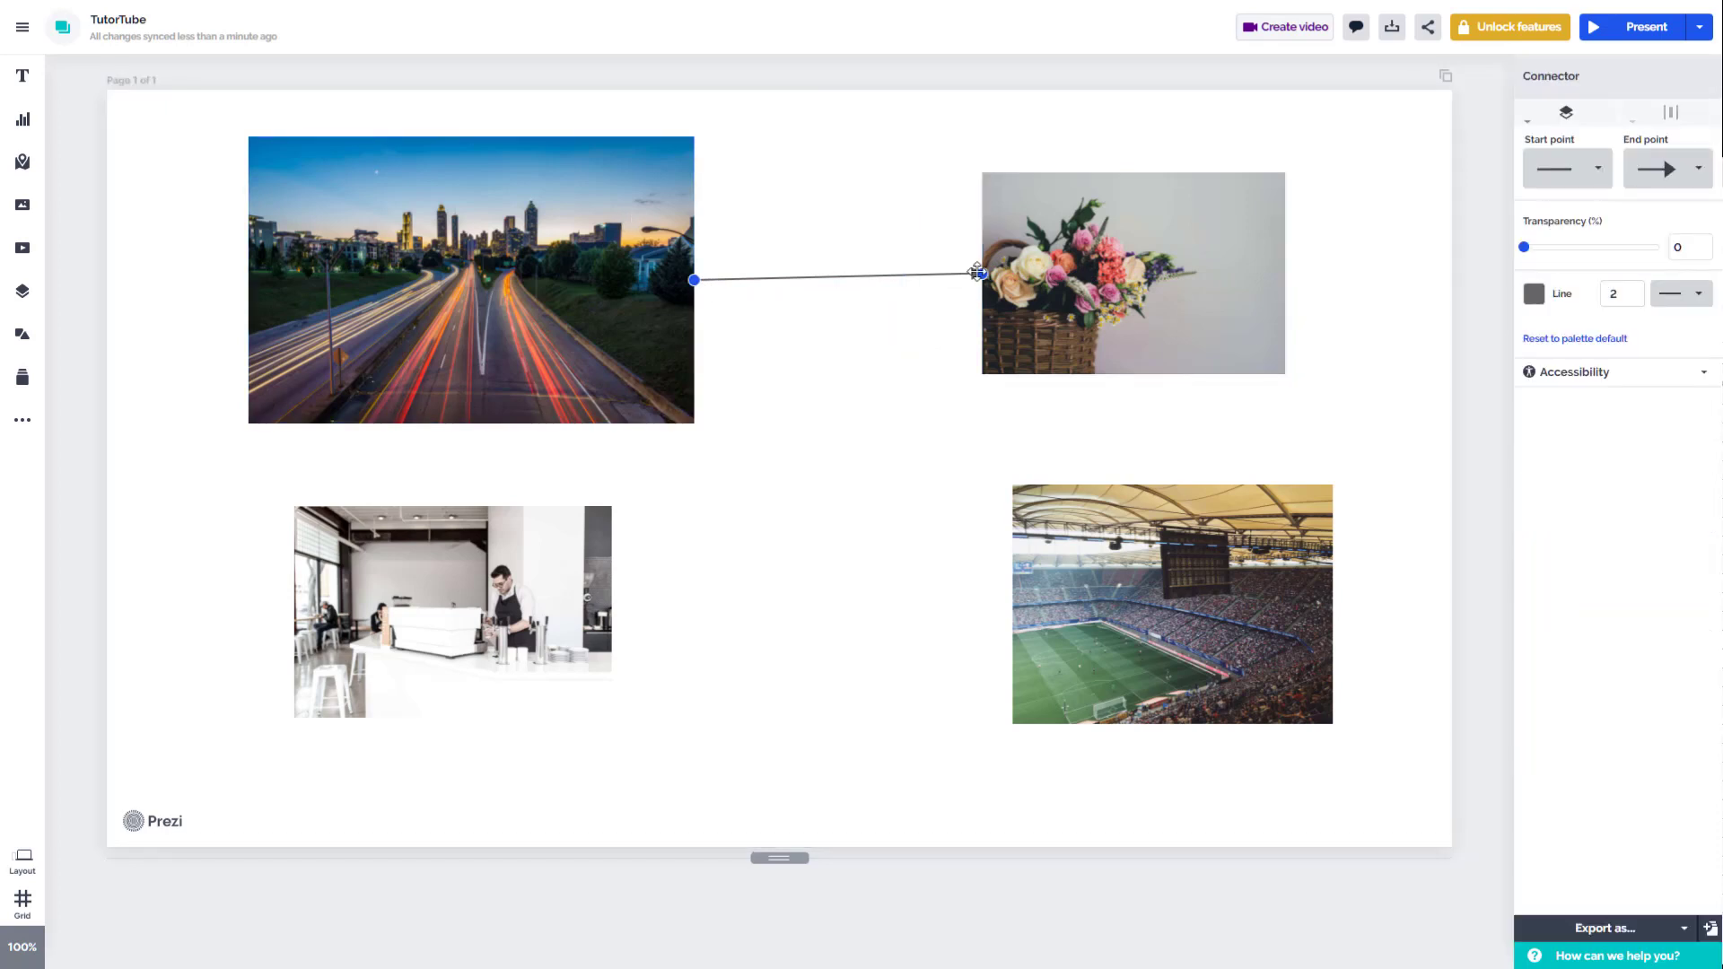
pyautogui.moveTo(979, 273)
pyautogui.mouseDown()
pyautogui.moveTo(982, 173)
pyautogui.moveTo(965, 257)
pyautogui.moveTo(980, 273)
pyautogui.mouseUp()
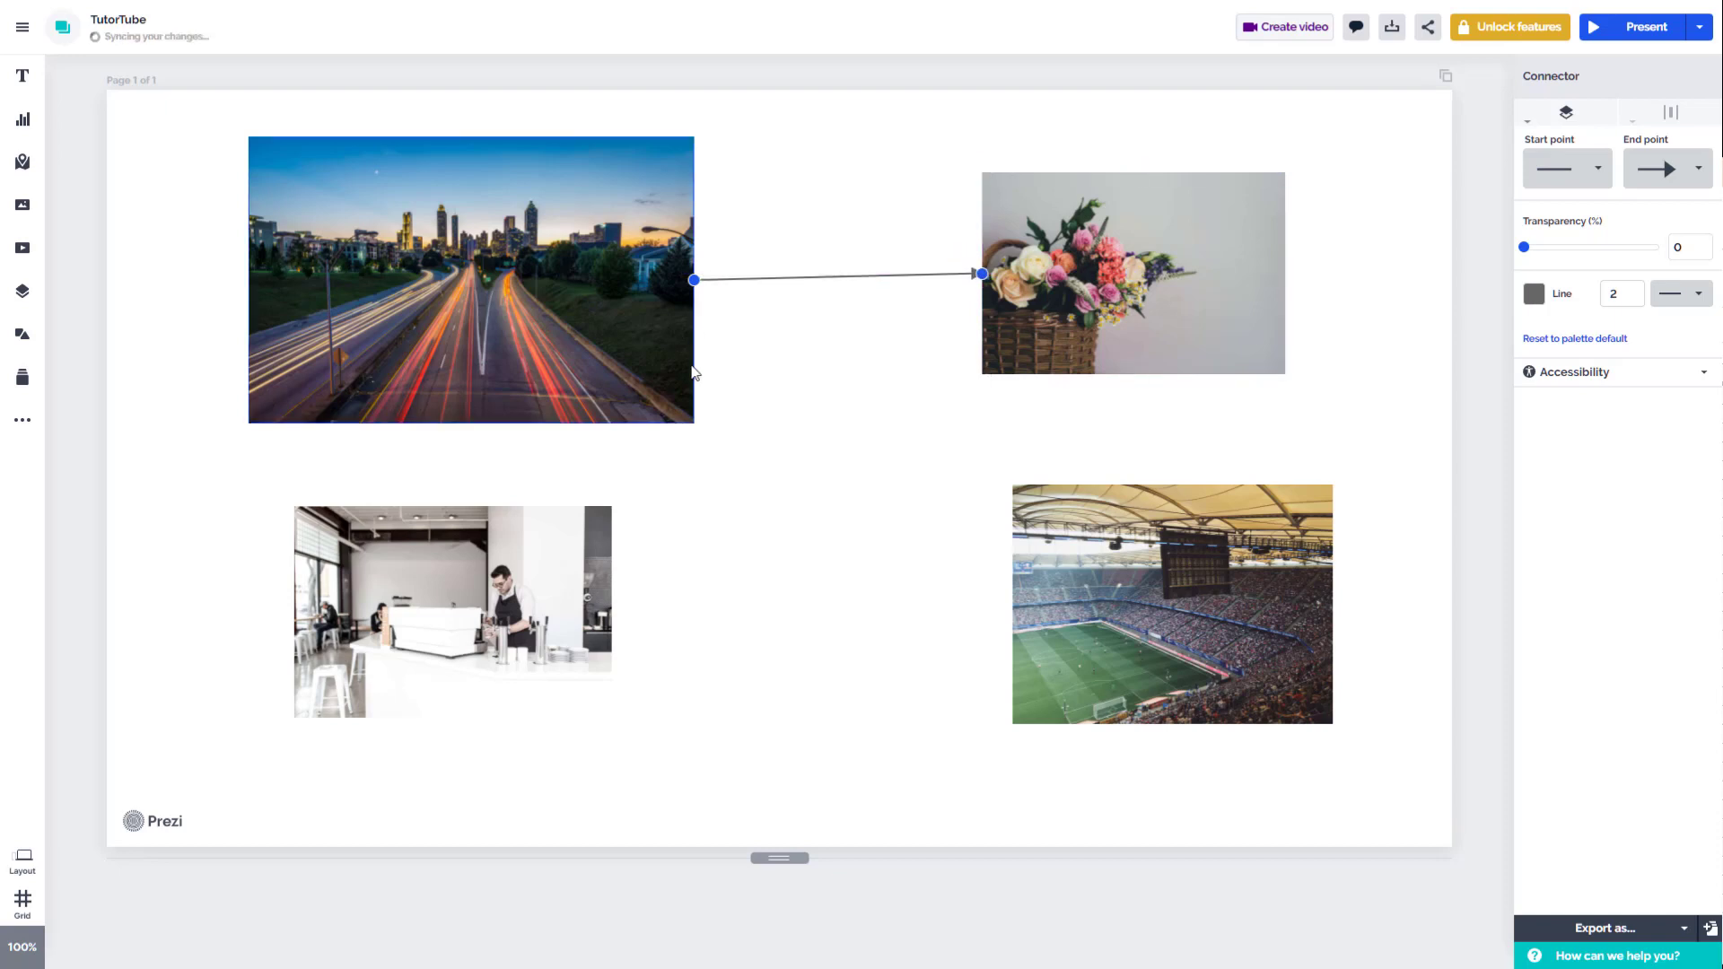
# - Try a second connector from the flower image's left edge to the city image's bottom-right corner, and delete it
pyautogui.click(694, 423)
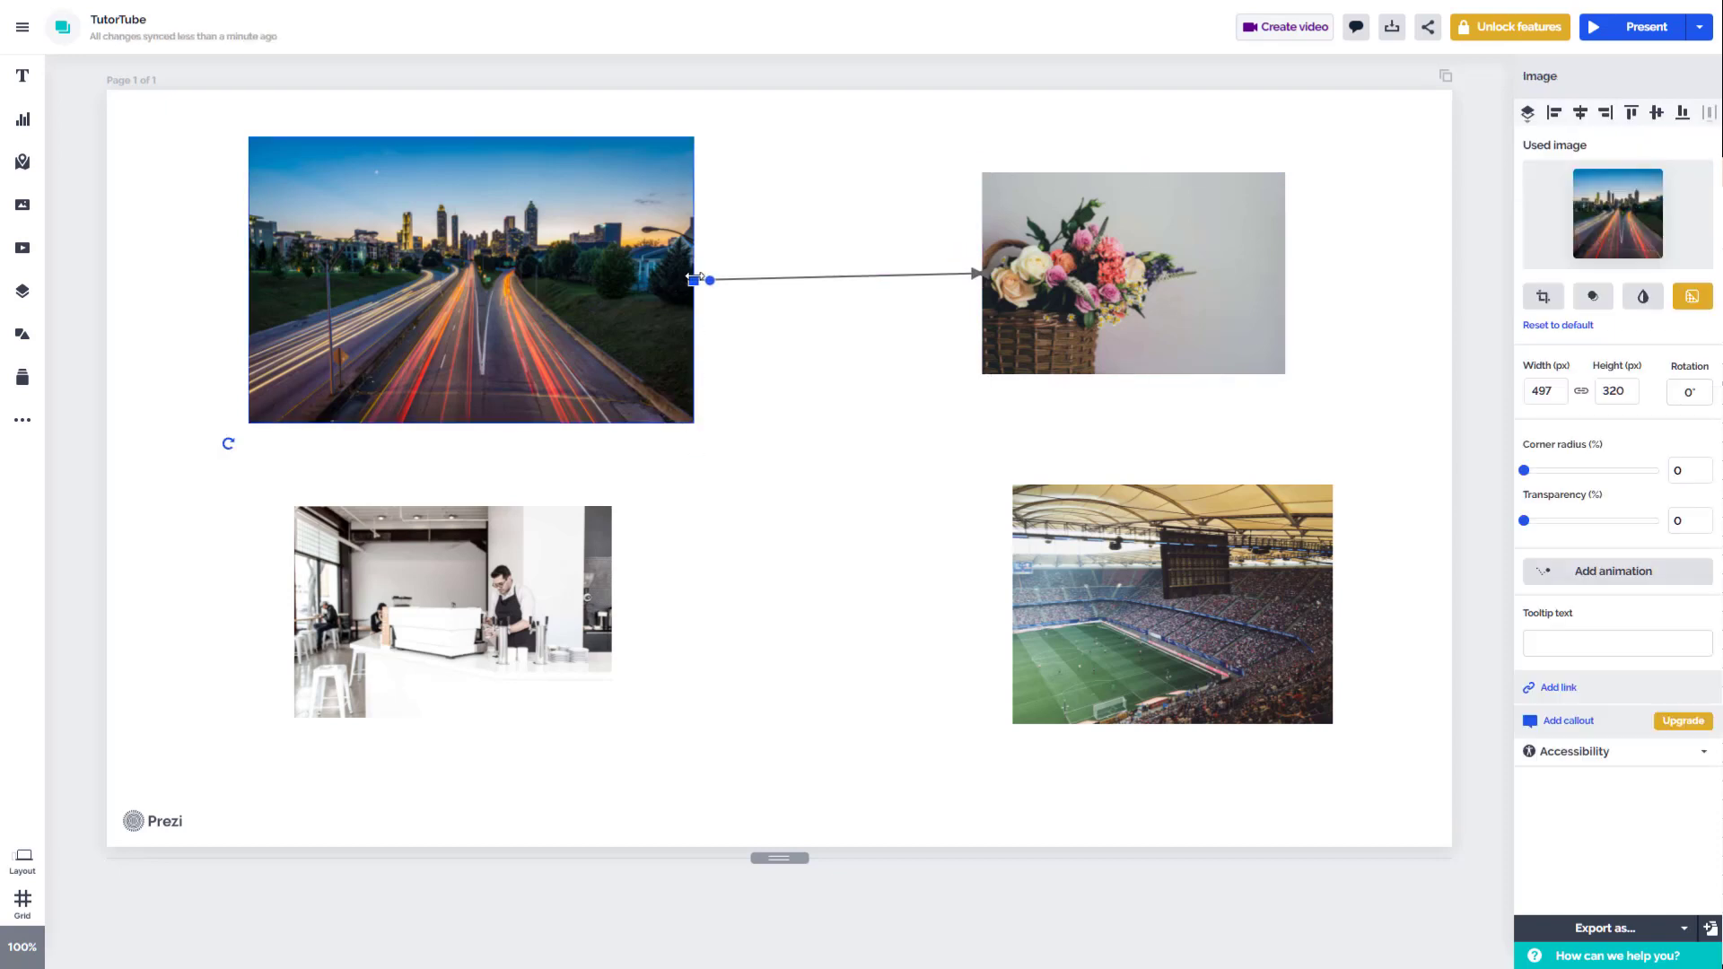
pyautogui.click(1021, 303)
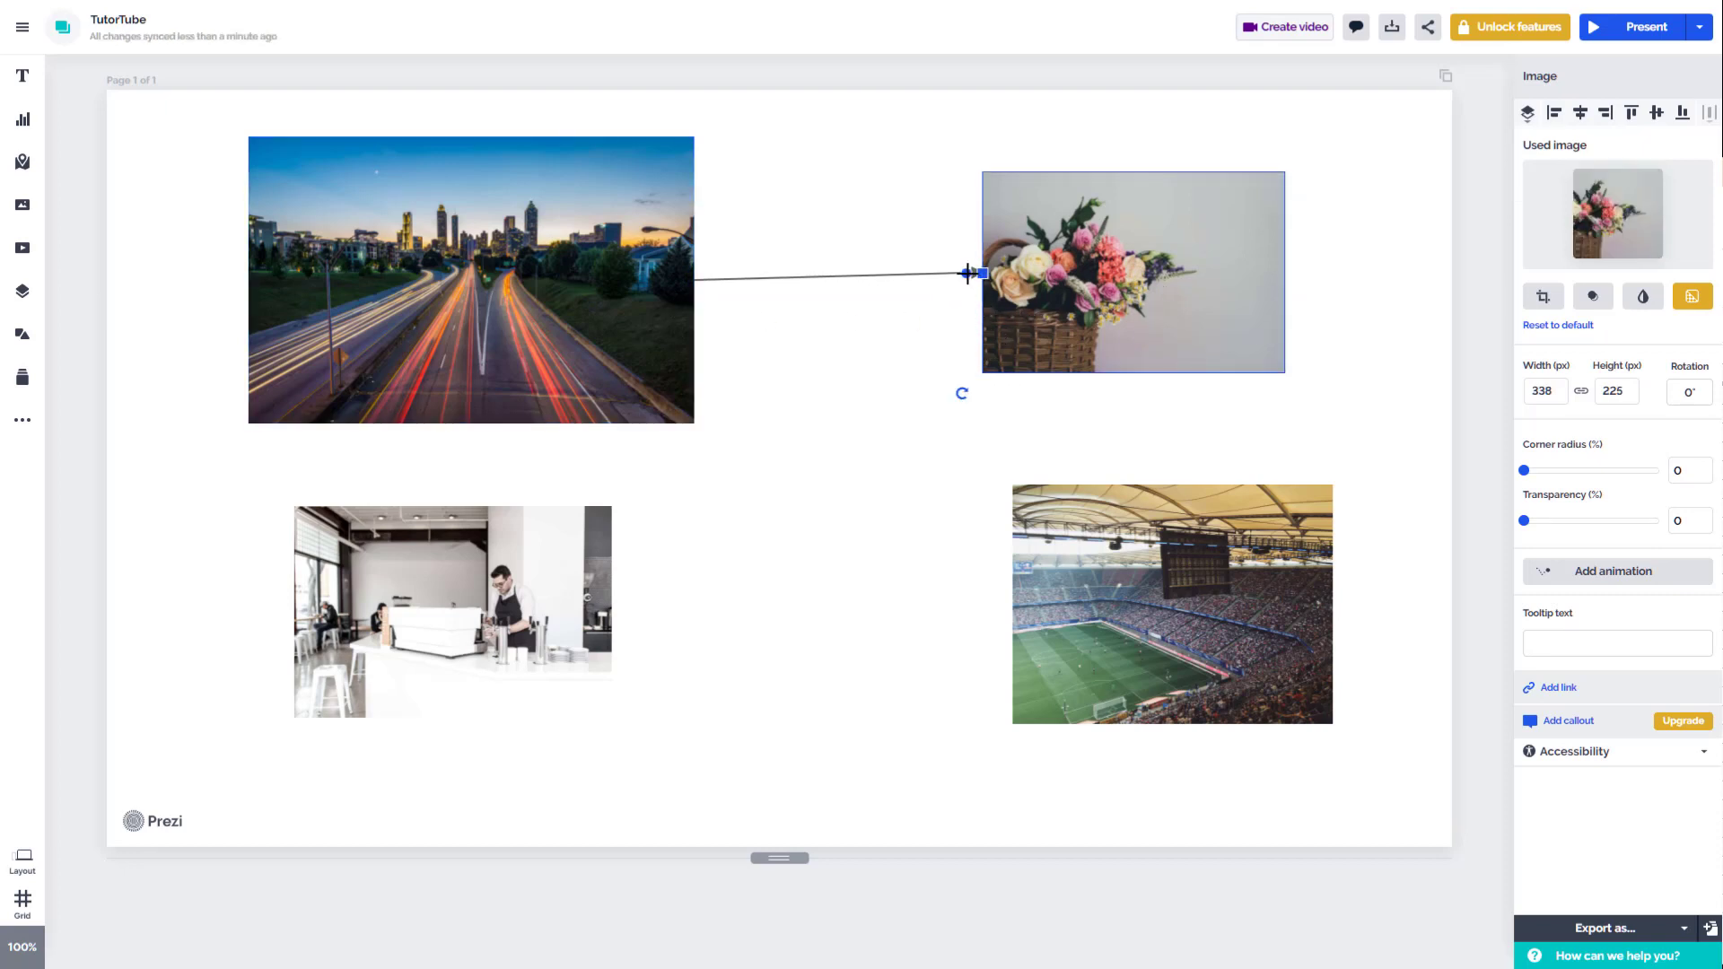
pyautogui.moveTo(968, 273); pyautogui.dragTo(700, 424)
pyautogui.moveTo(1096, 340); pyautogui.dragTo(1096, 399)
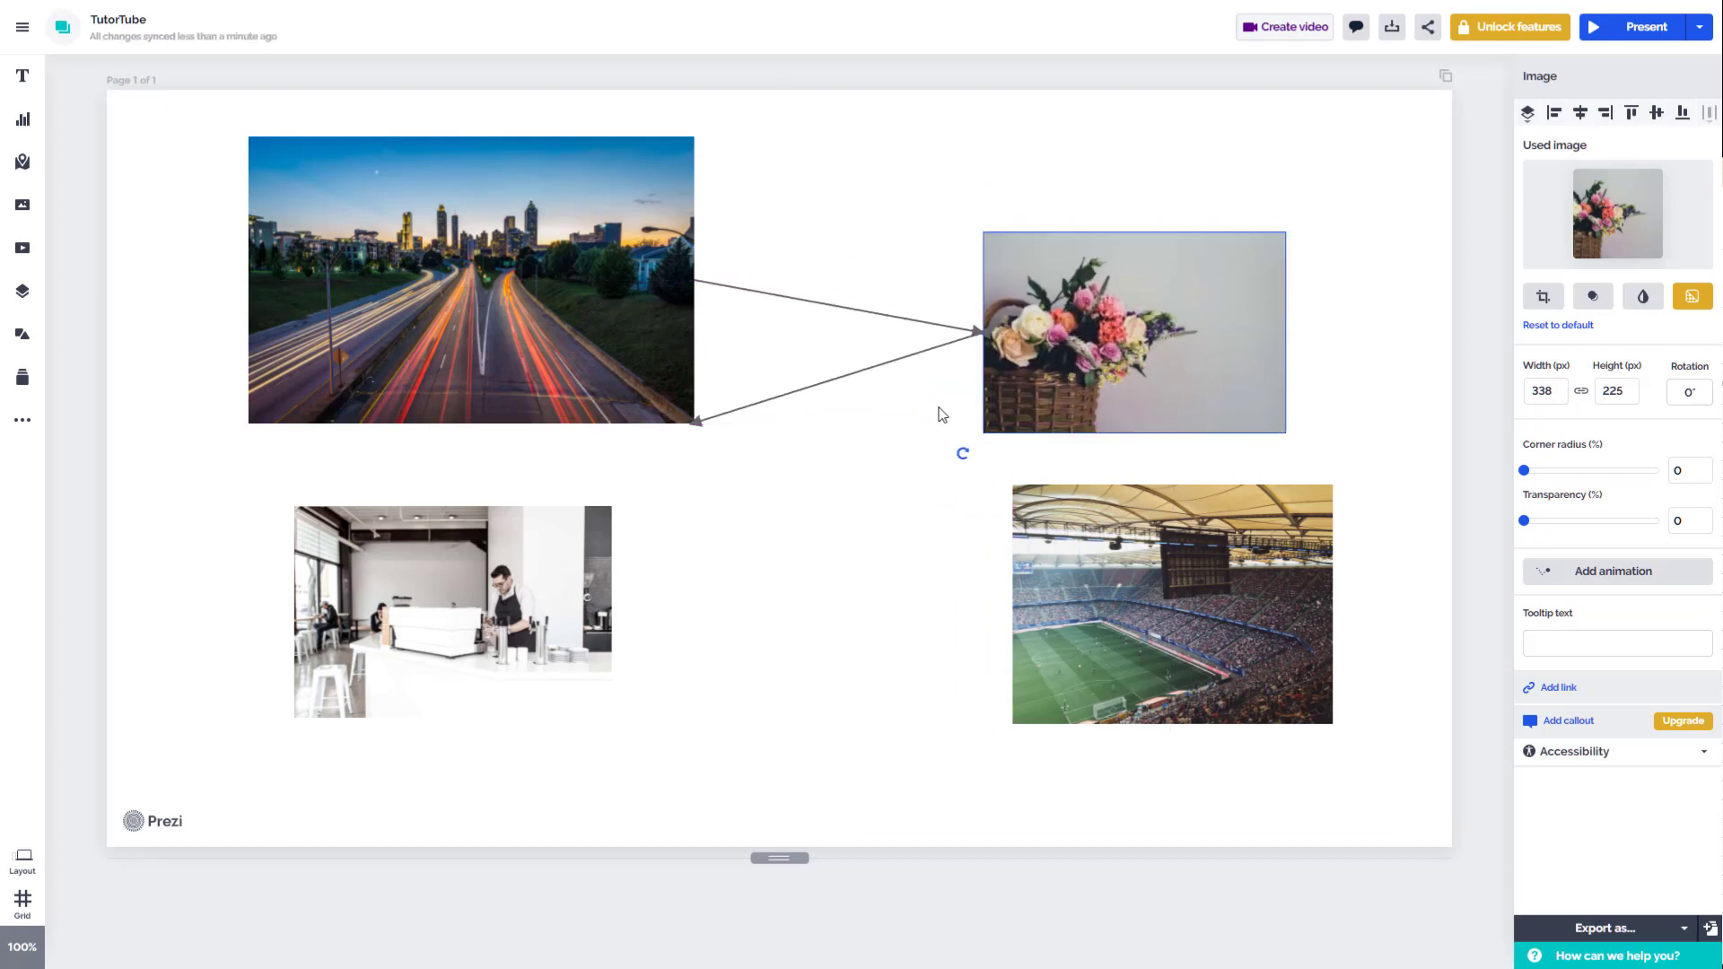
pyautogui.click(826, 381)
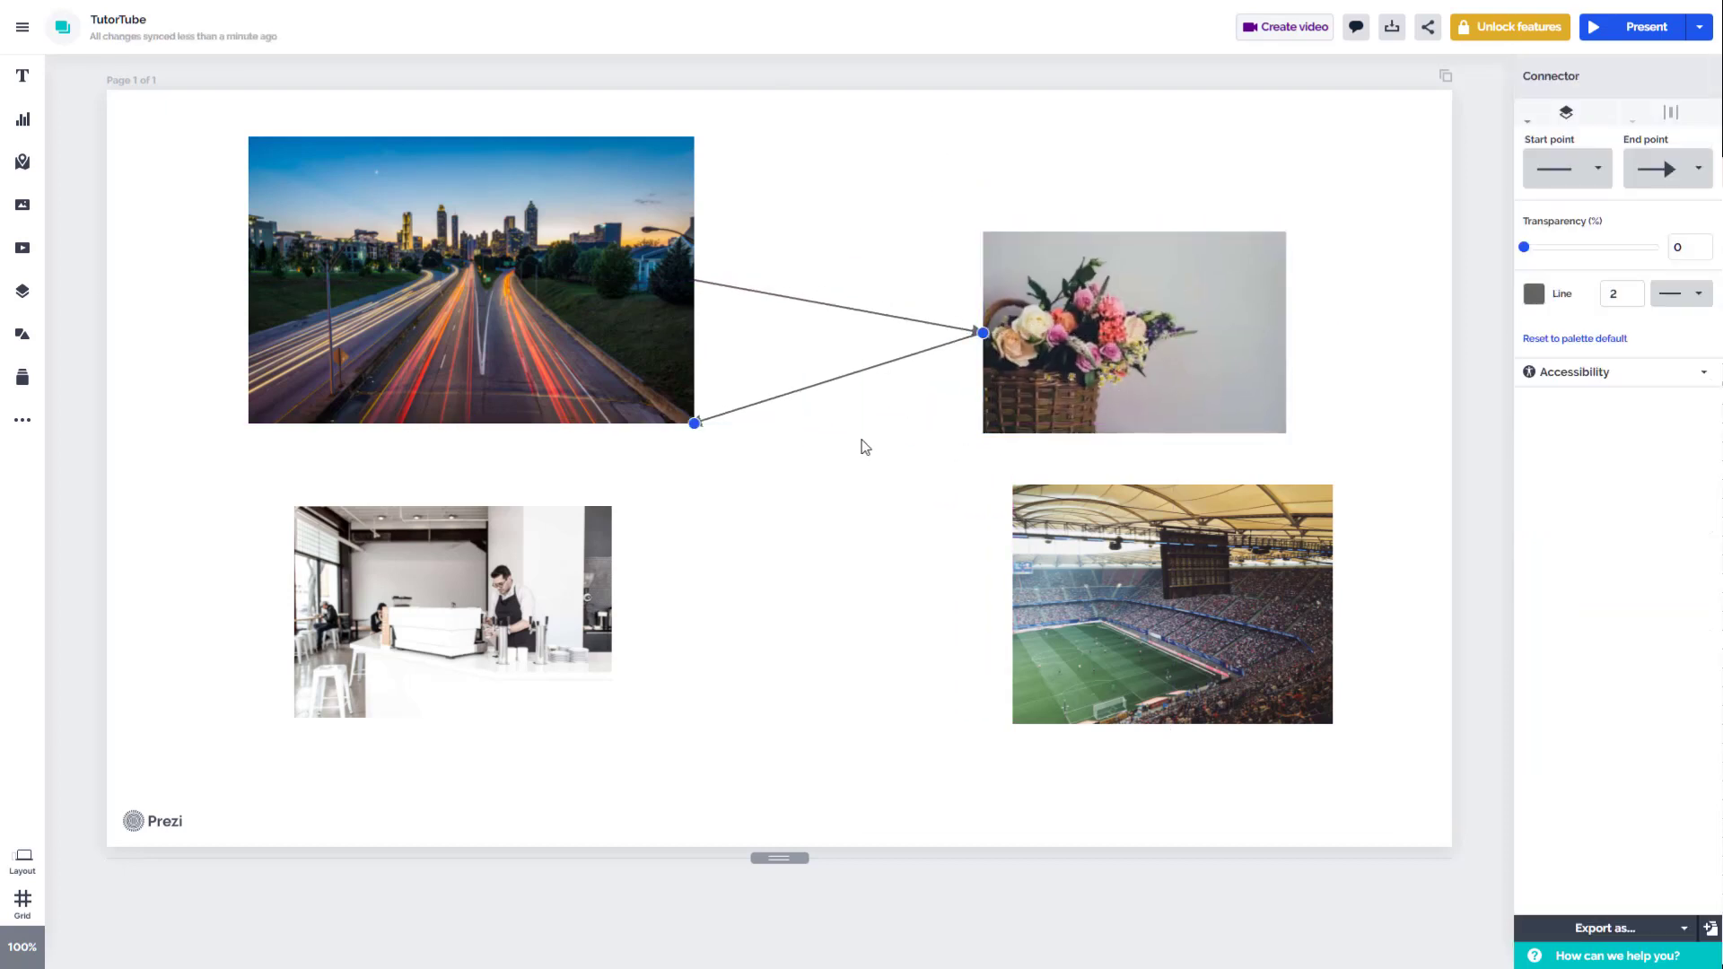
pyautogui.press('Delete')
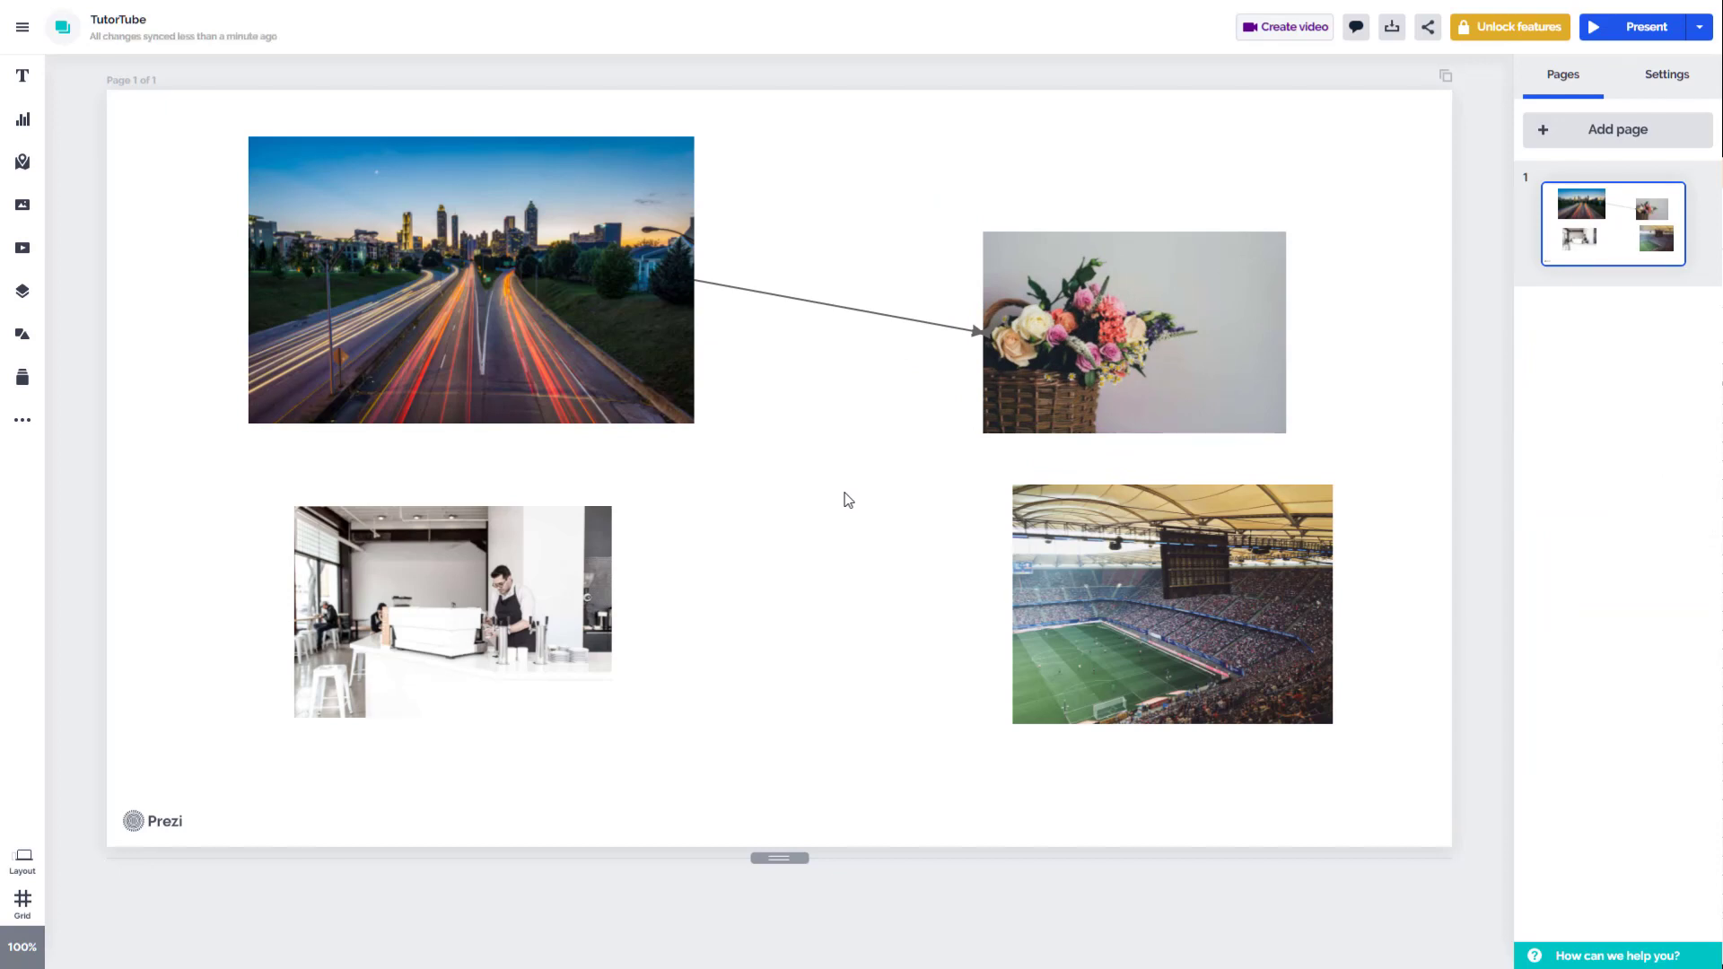
# - Connect the flower image to the stadium image, the stadium image to the café image, and the café image to the city image
pyautogui.moveTo(1144, 376); pyautogui.dragTo(1169, 486)
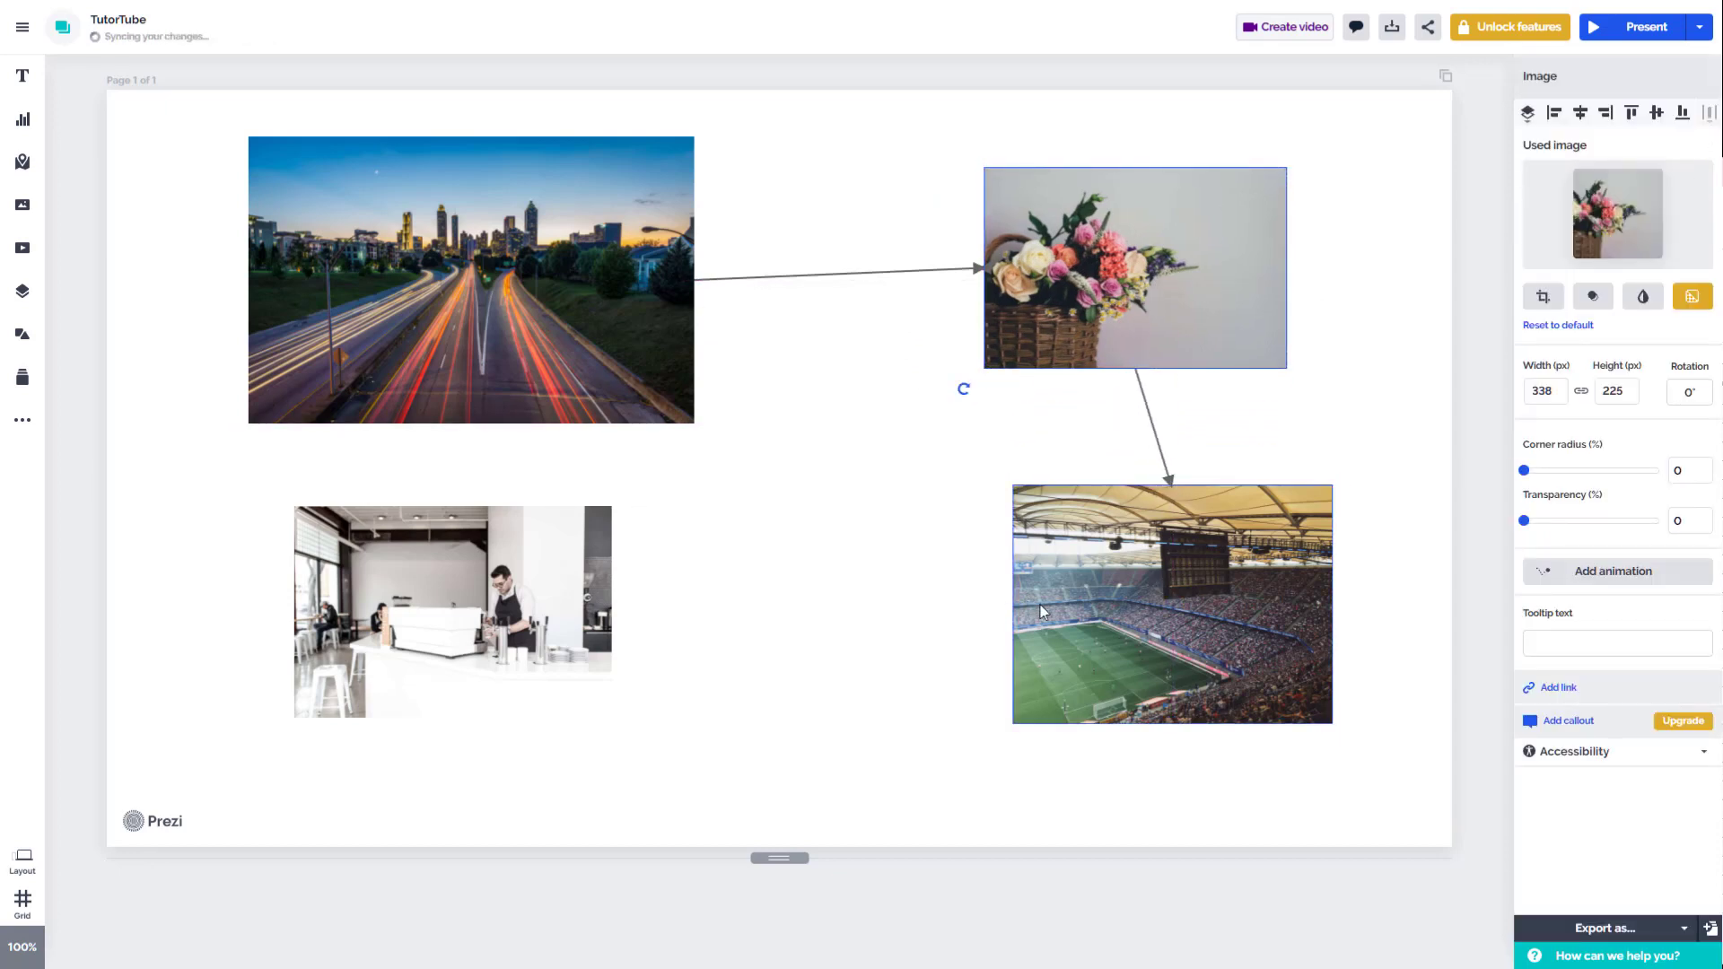
pyautogui.click(1004, 620)
pyautogui.moveTo(994, 607); pyautogui.dragTo(610, 622)
pyautogui.click(453, 530)
pyautogui.moveTo(450, 489); pyautogui.dragTo(488, 390)
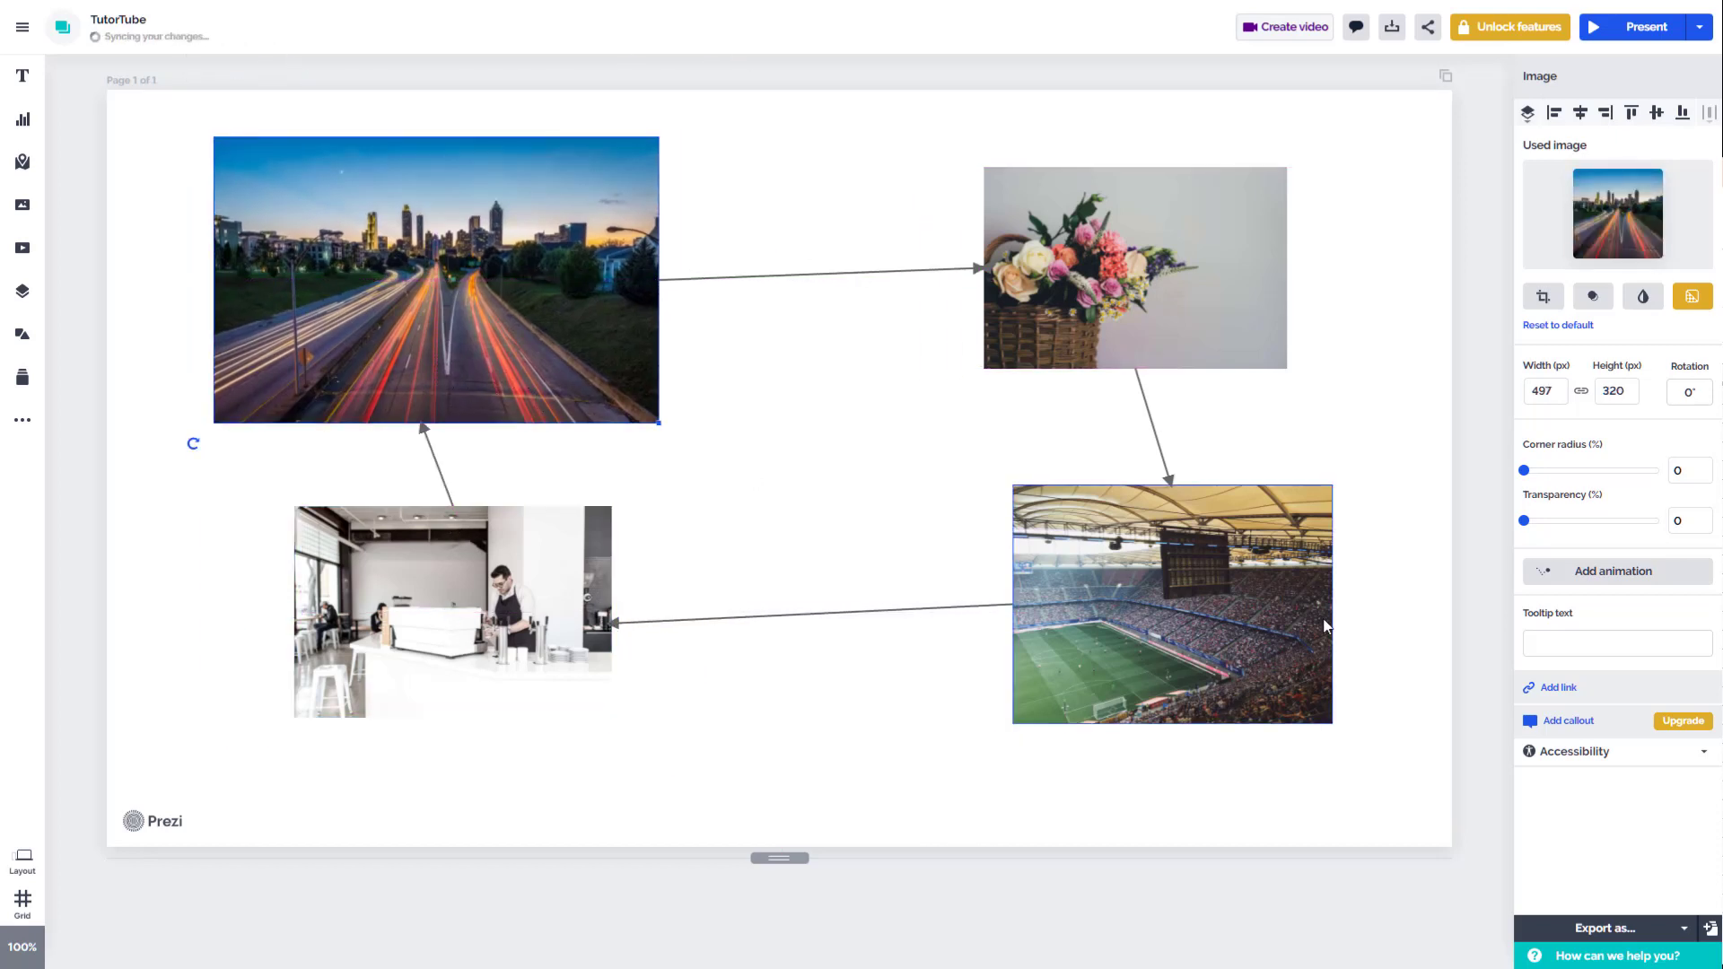
# - Move the connected stadium image and flower basket image closer to the centre of the page
pyautogui.moveTo(1257, 655); pyautogui.dragTo(1143, 676)
pyautogui.moveTo(1083, 243); pyautogui.dragTo(1052, 267)
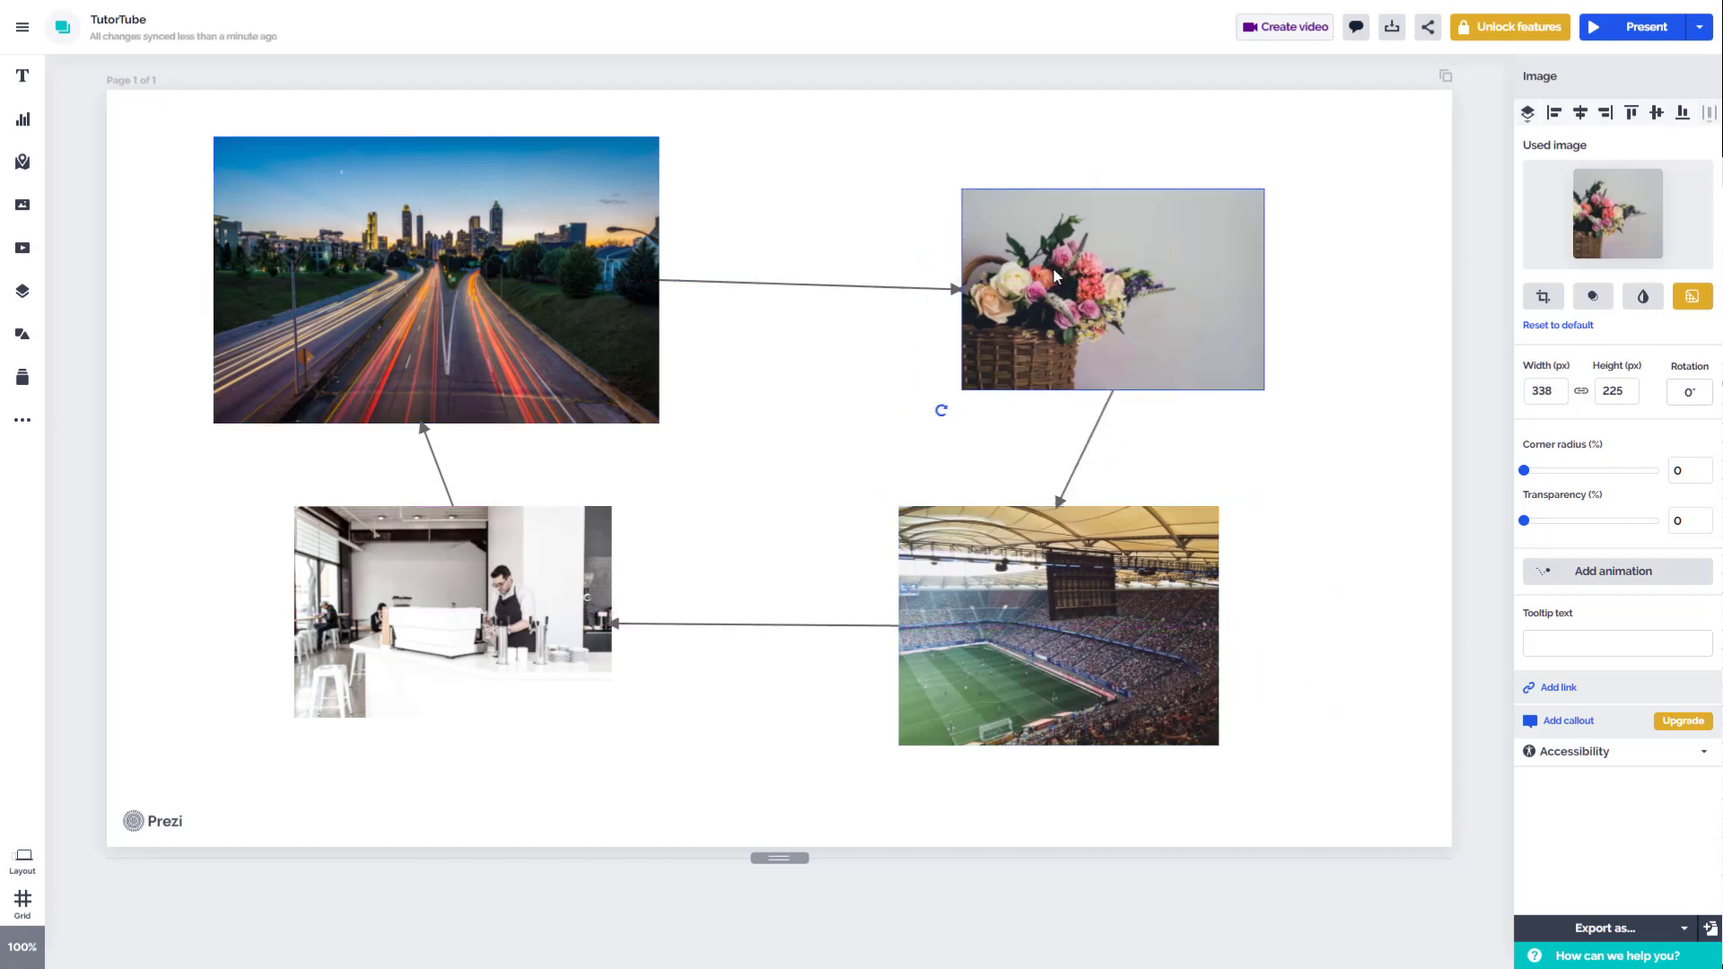
# - Set the city-to-flower connector's start point to a square and its end point to a filled arrowhead
pyautogui.moveTo(784, 159); pyautogui.dragTo(818, 376)
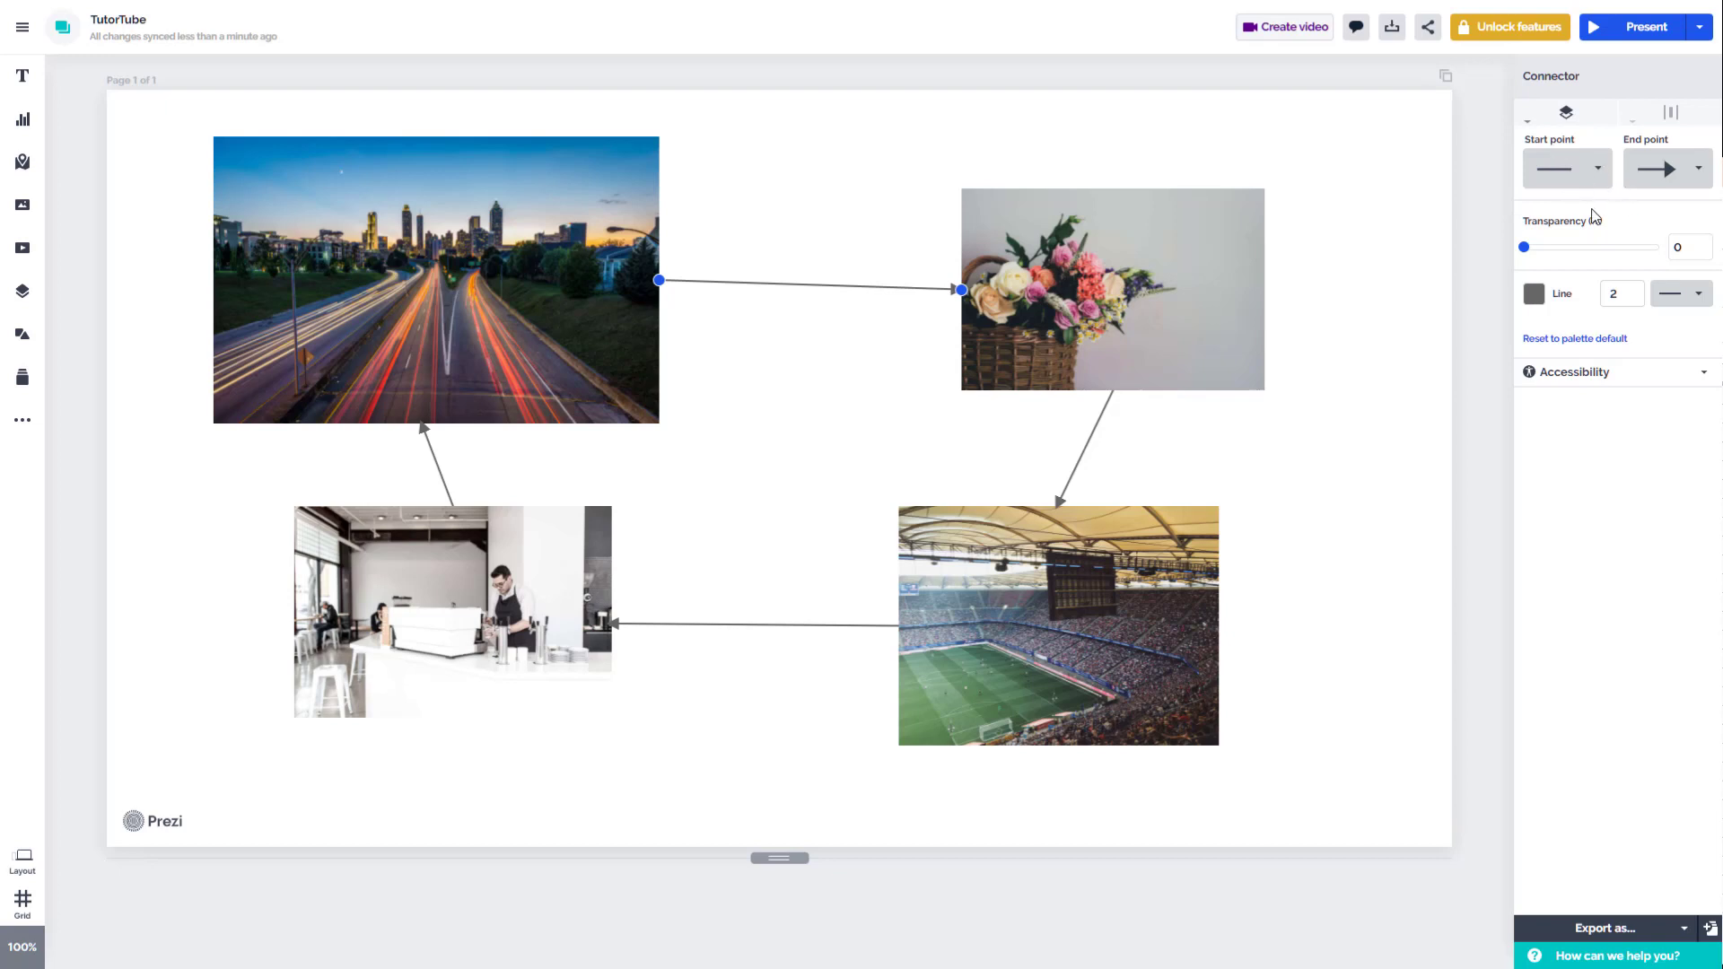
pyautogui.click(1597, 177)
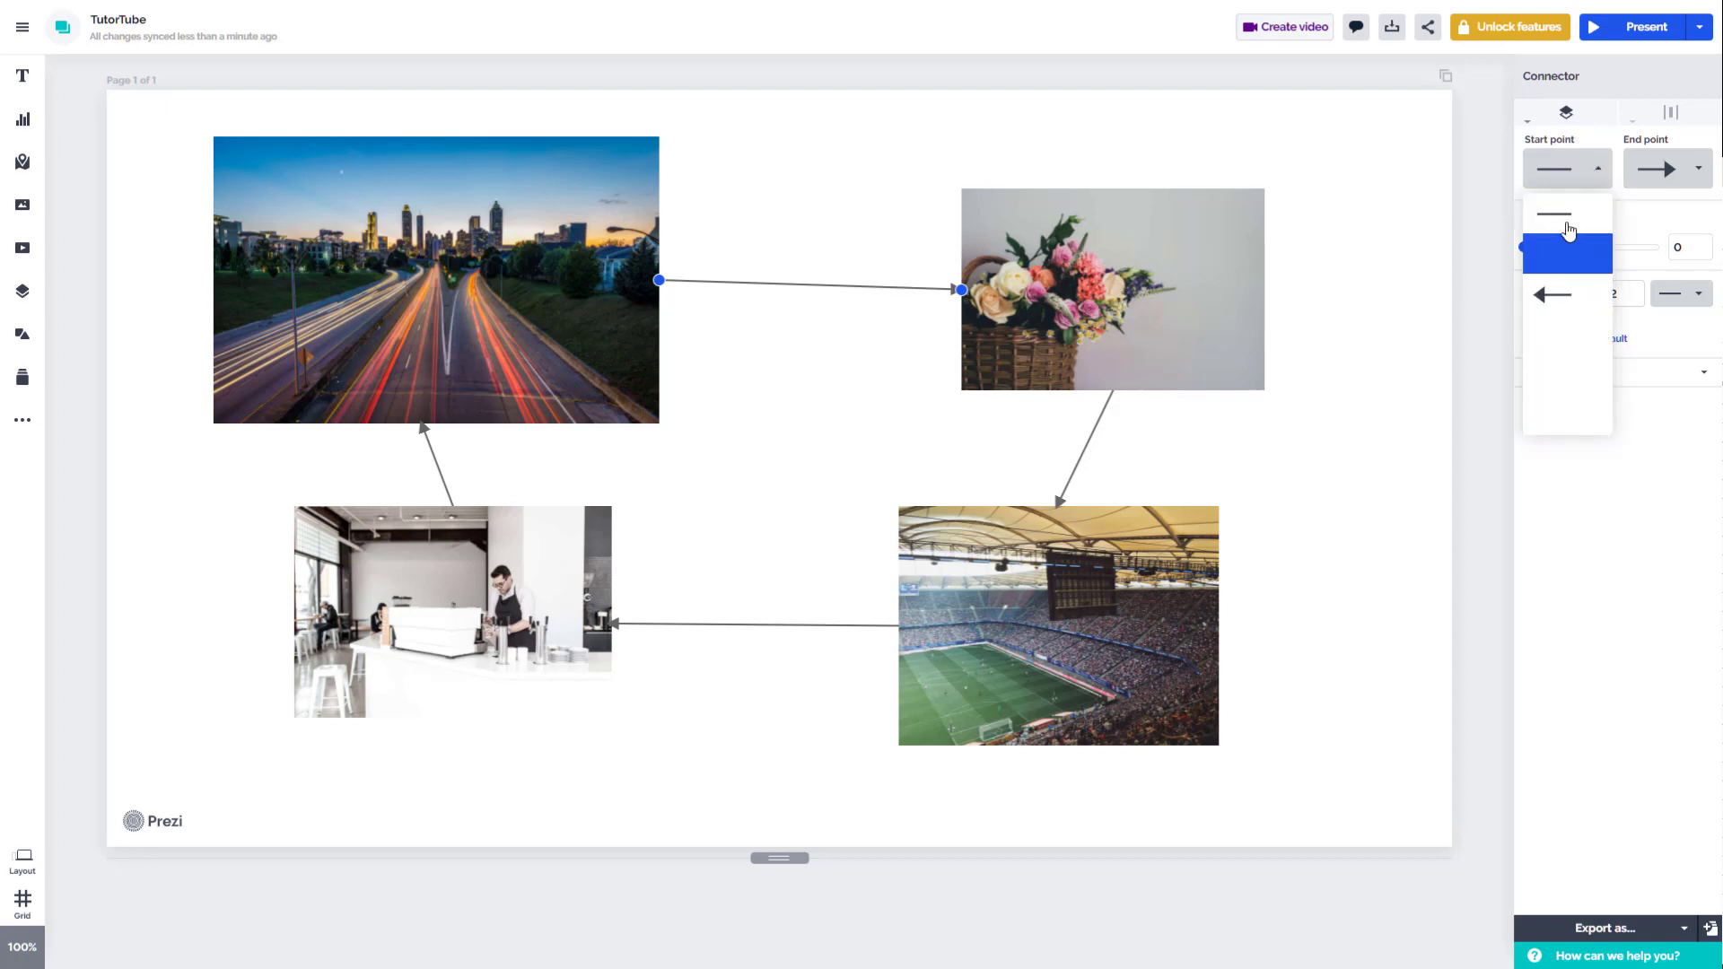
pyautogui.click(1560, 420)
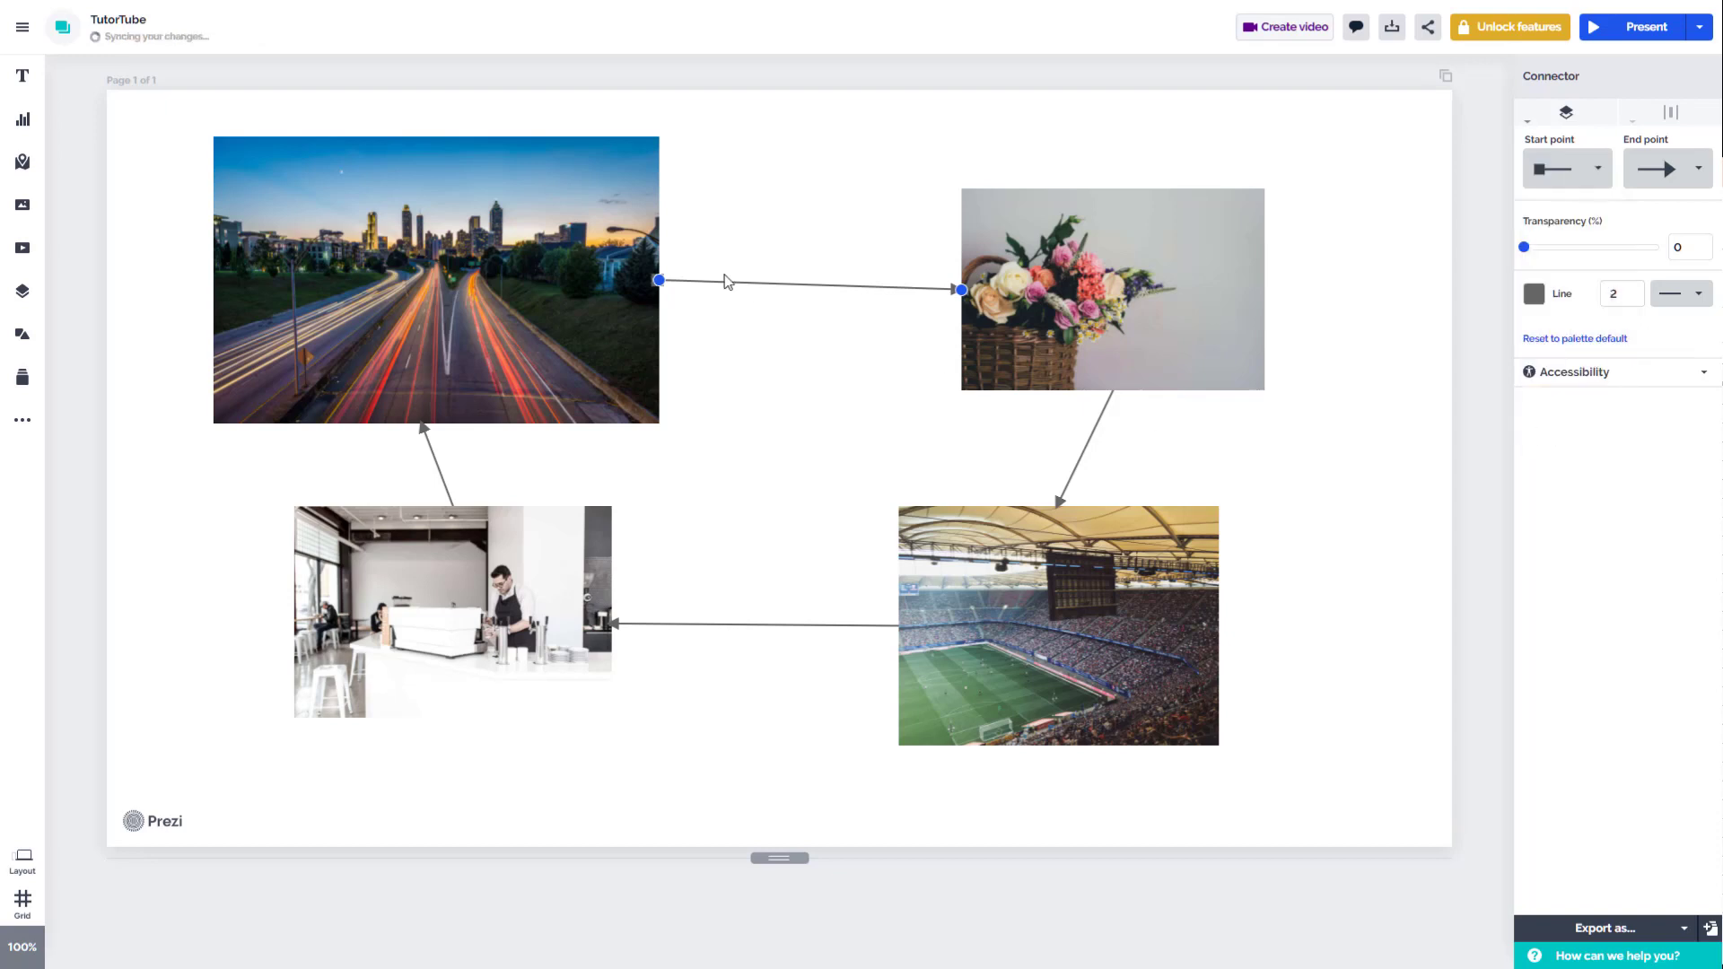
pyautogui.click(1682, 176)
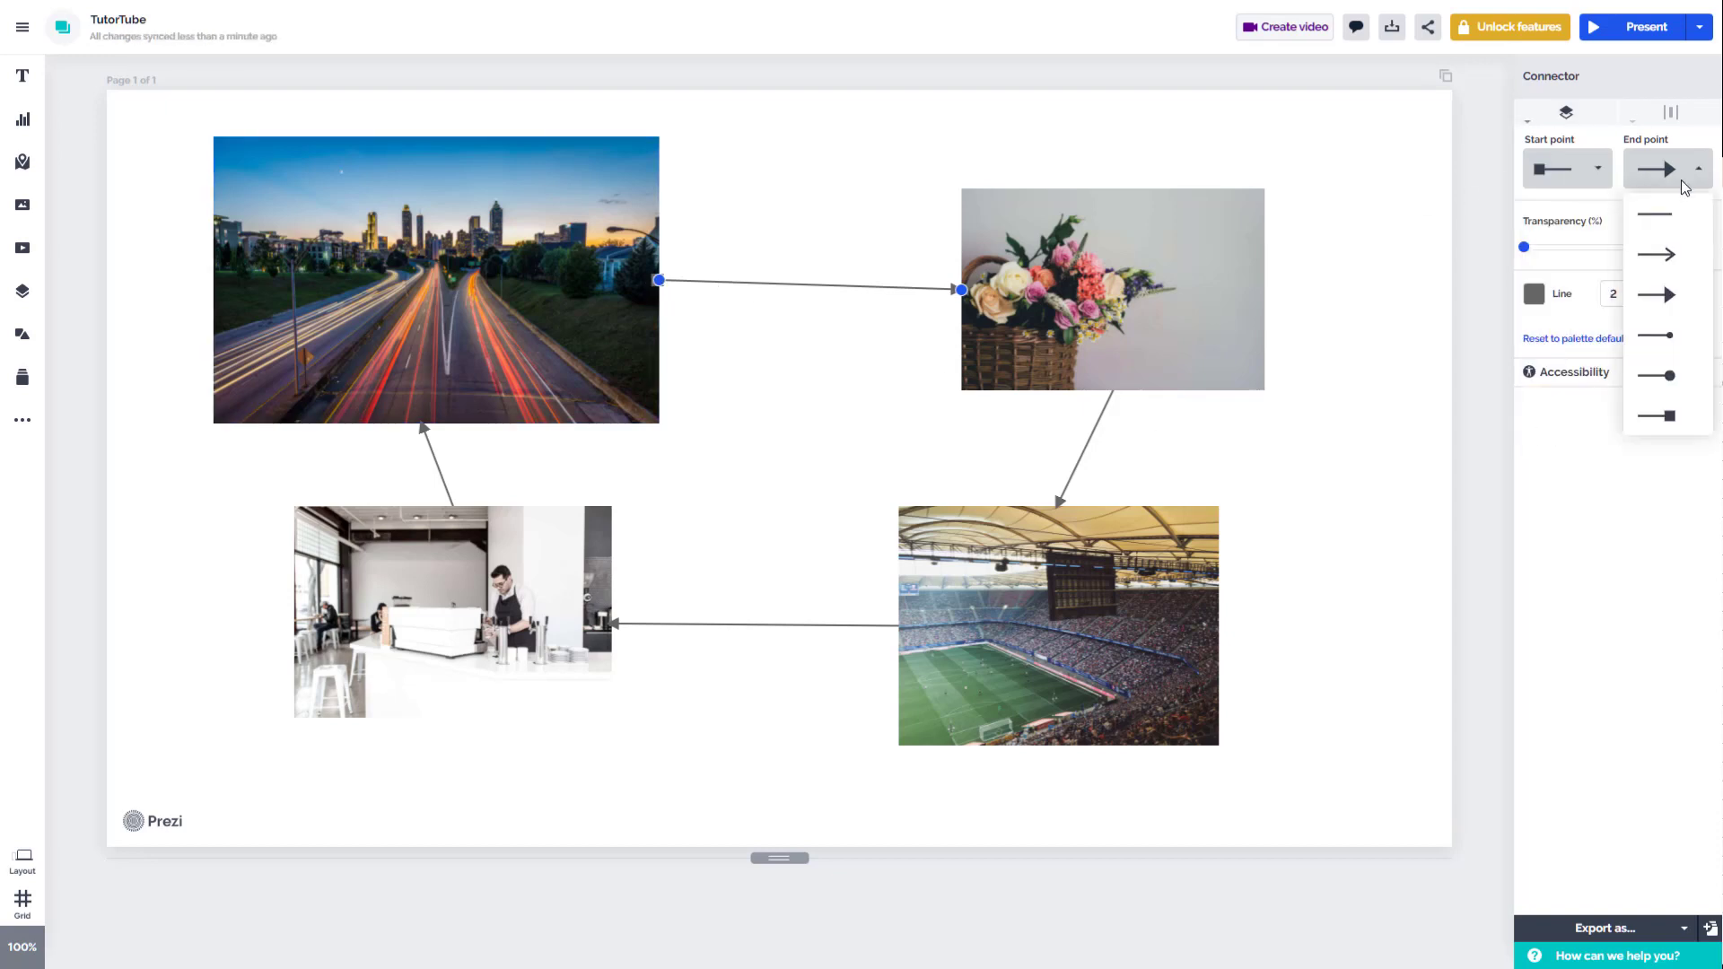
pyautogui.click(1675, 293)
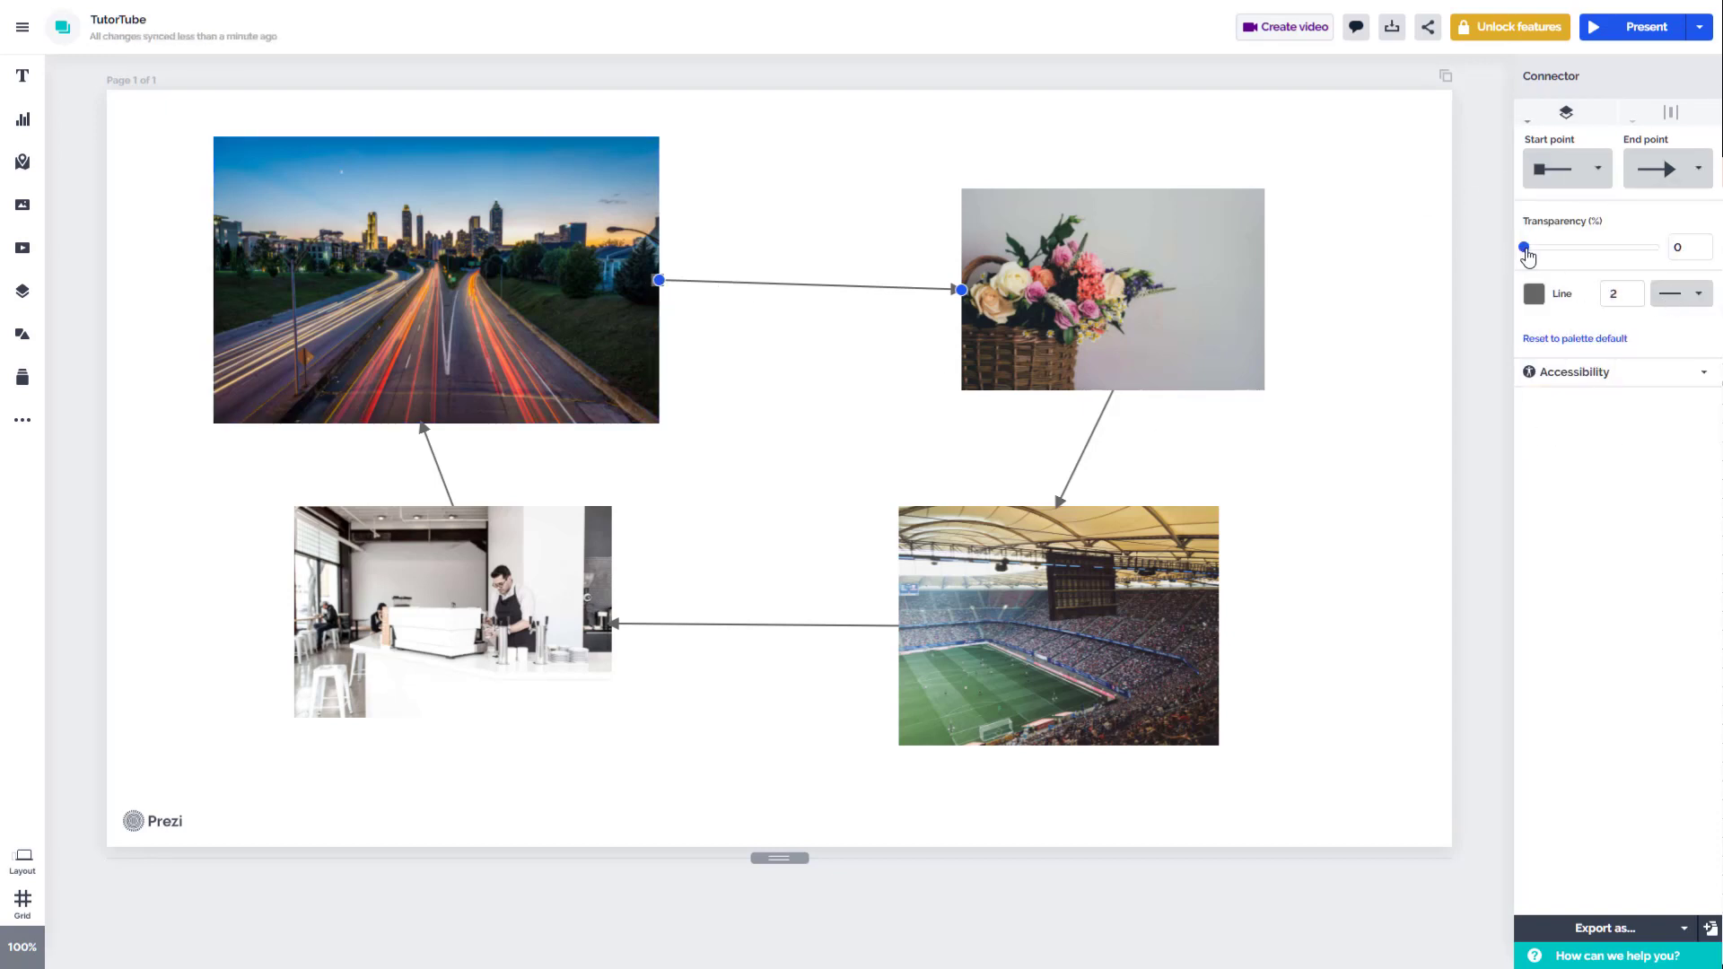
# - Keep the city-to-flower connector's transparency at 0 and recolor its line to the custom green 30D97F
pyautogui.moveTo(1529, 257)
pyautogui.mouseDown()
pyautogui.moveTo(1617, 258)
pyautogui.moveTo(1500, 261)
pyautogui.mouseUp()
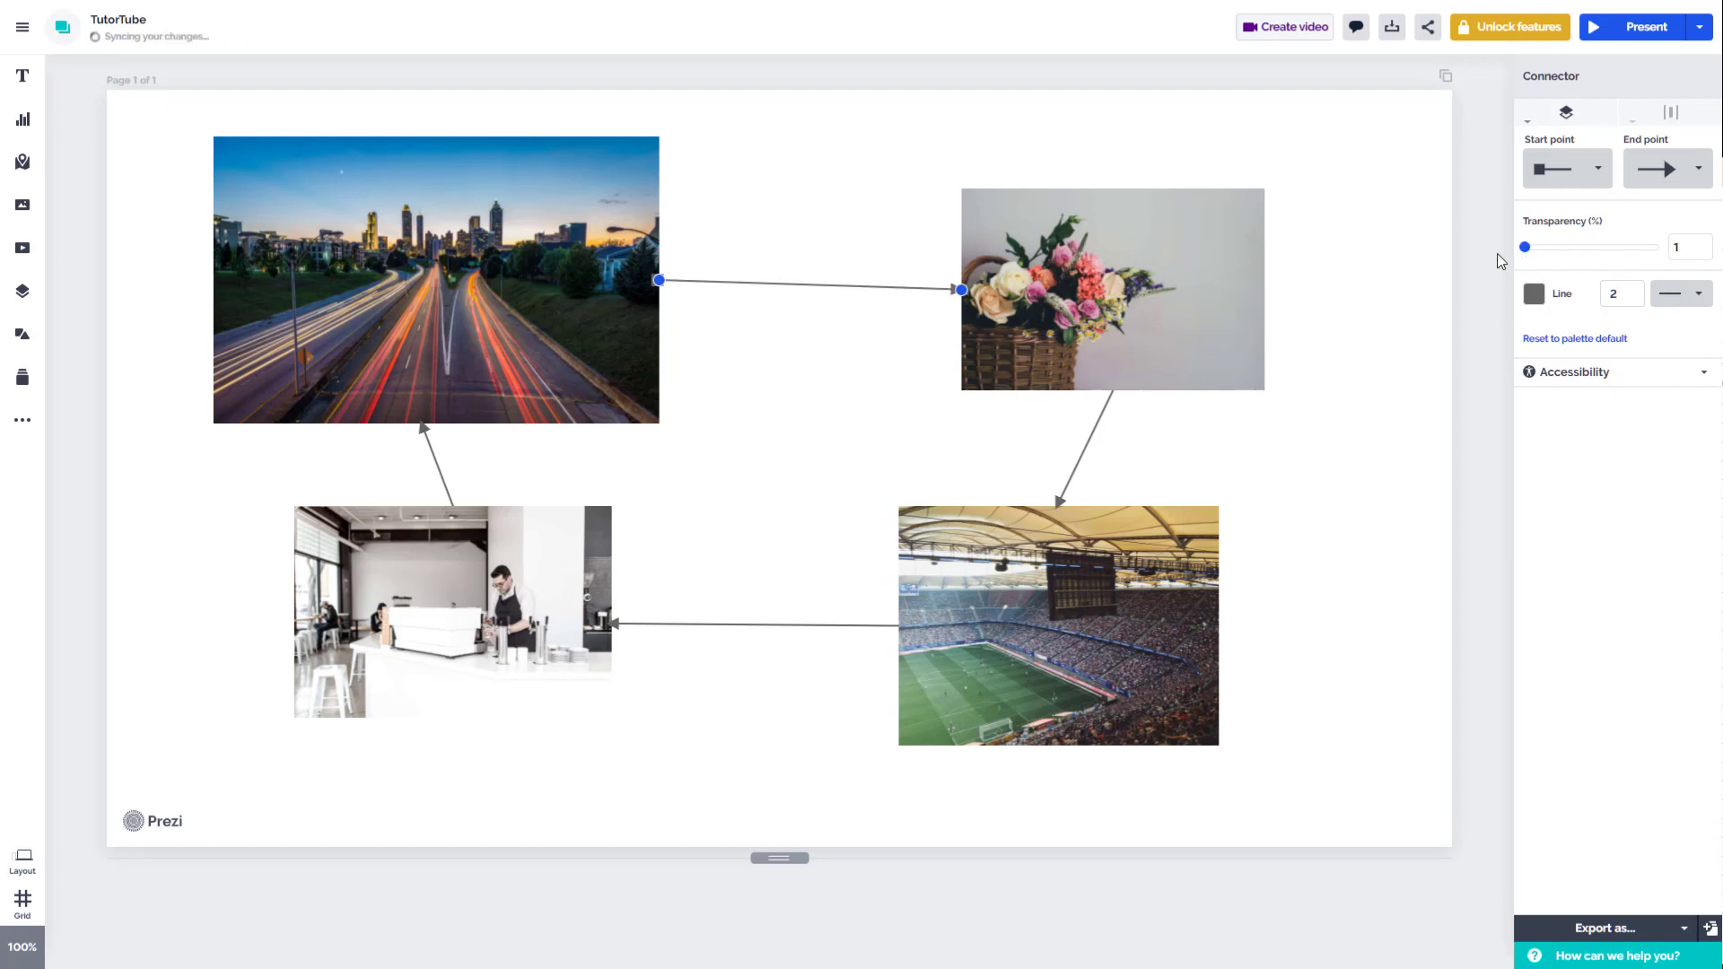
pyautogui.click(1535, 295)
pyautogui.click(1314, 334)
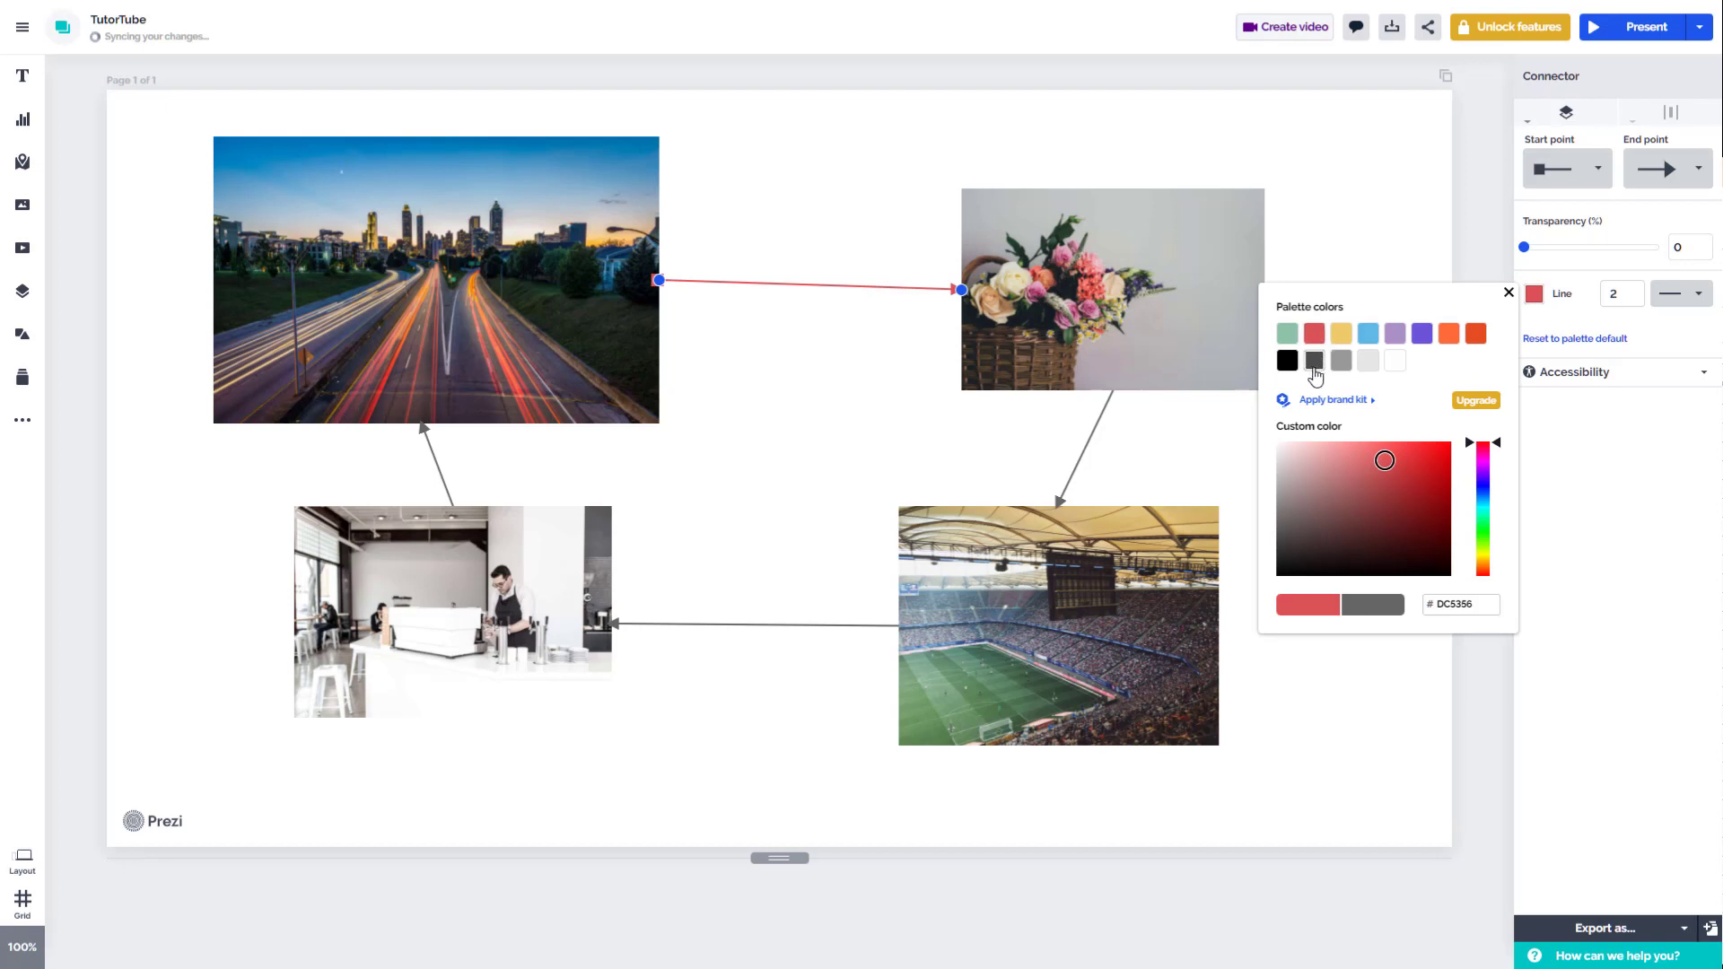
pyautogui.click(1287, 334)
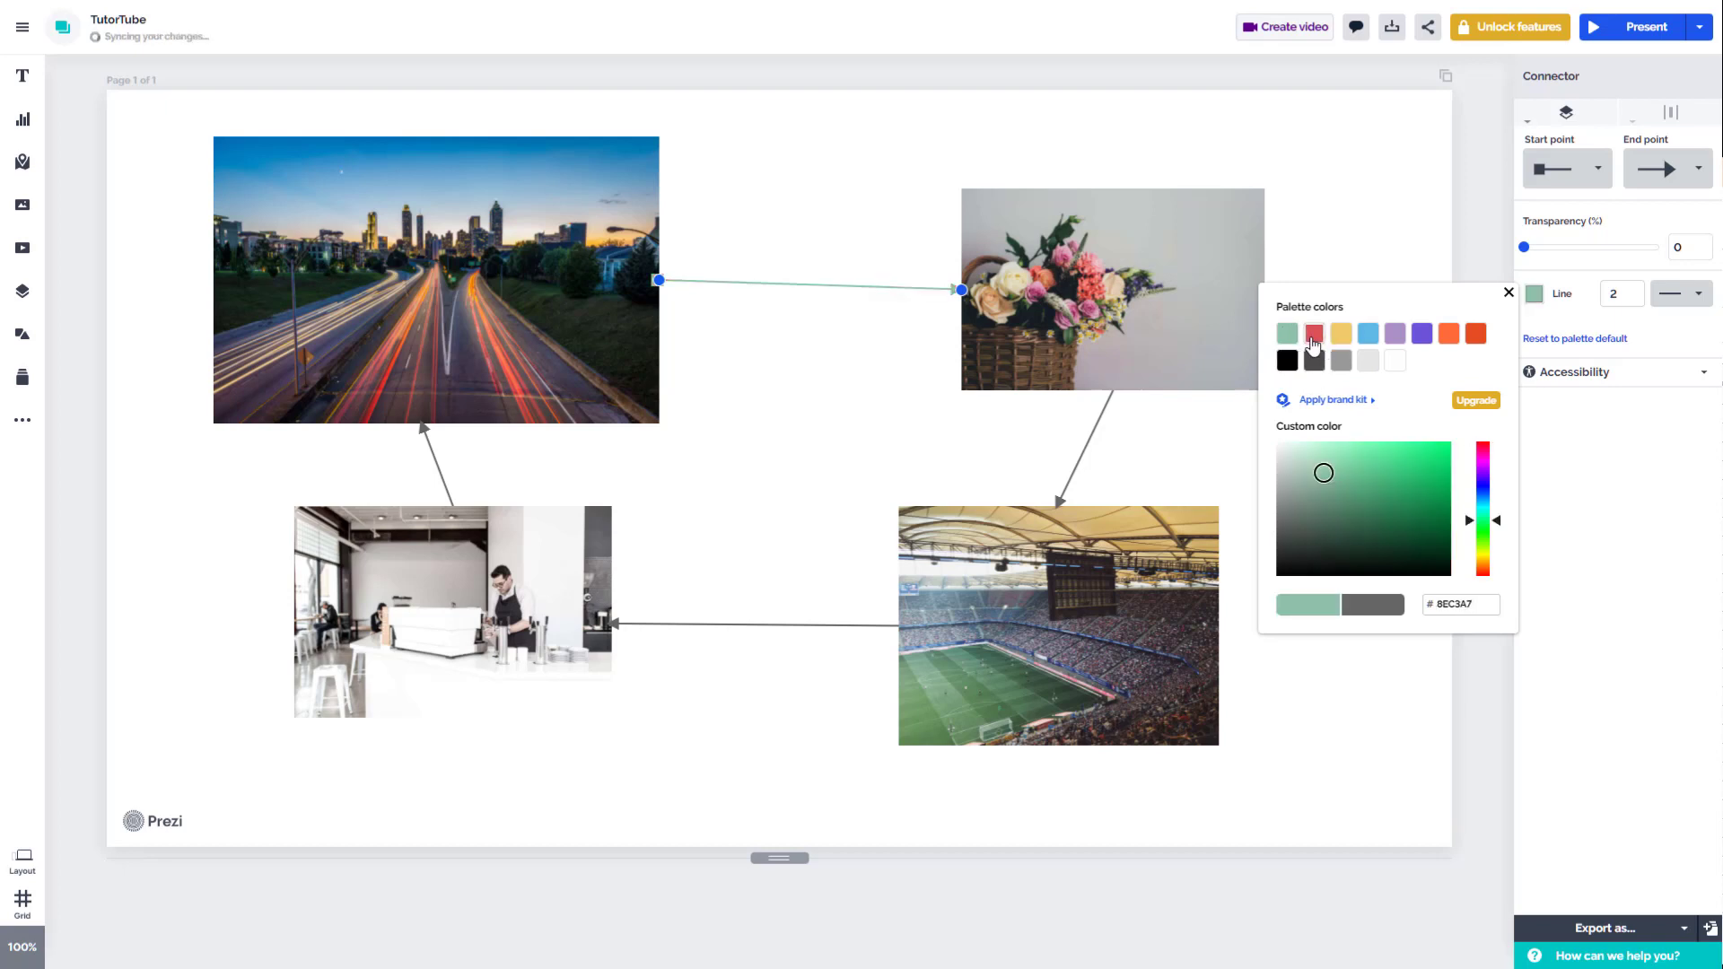
pyautogui.moveTo(1383, 471); pyautogui.dragTo(1413, 461)
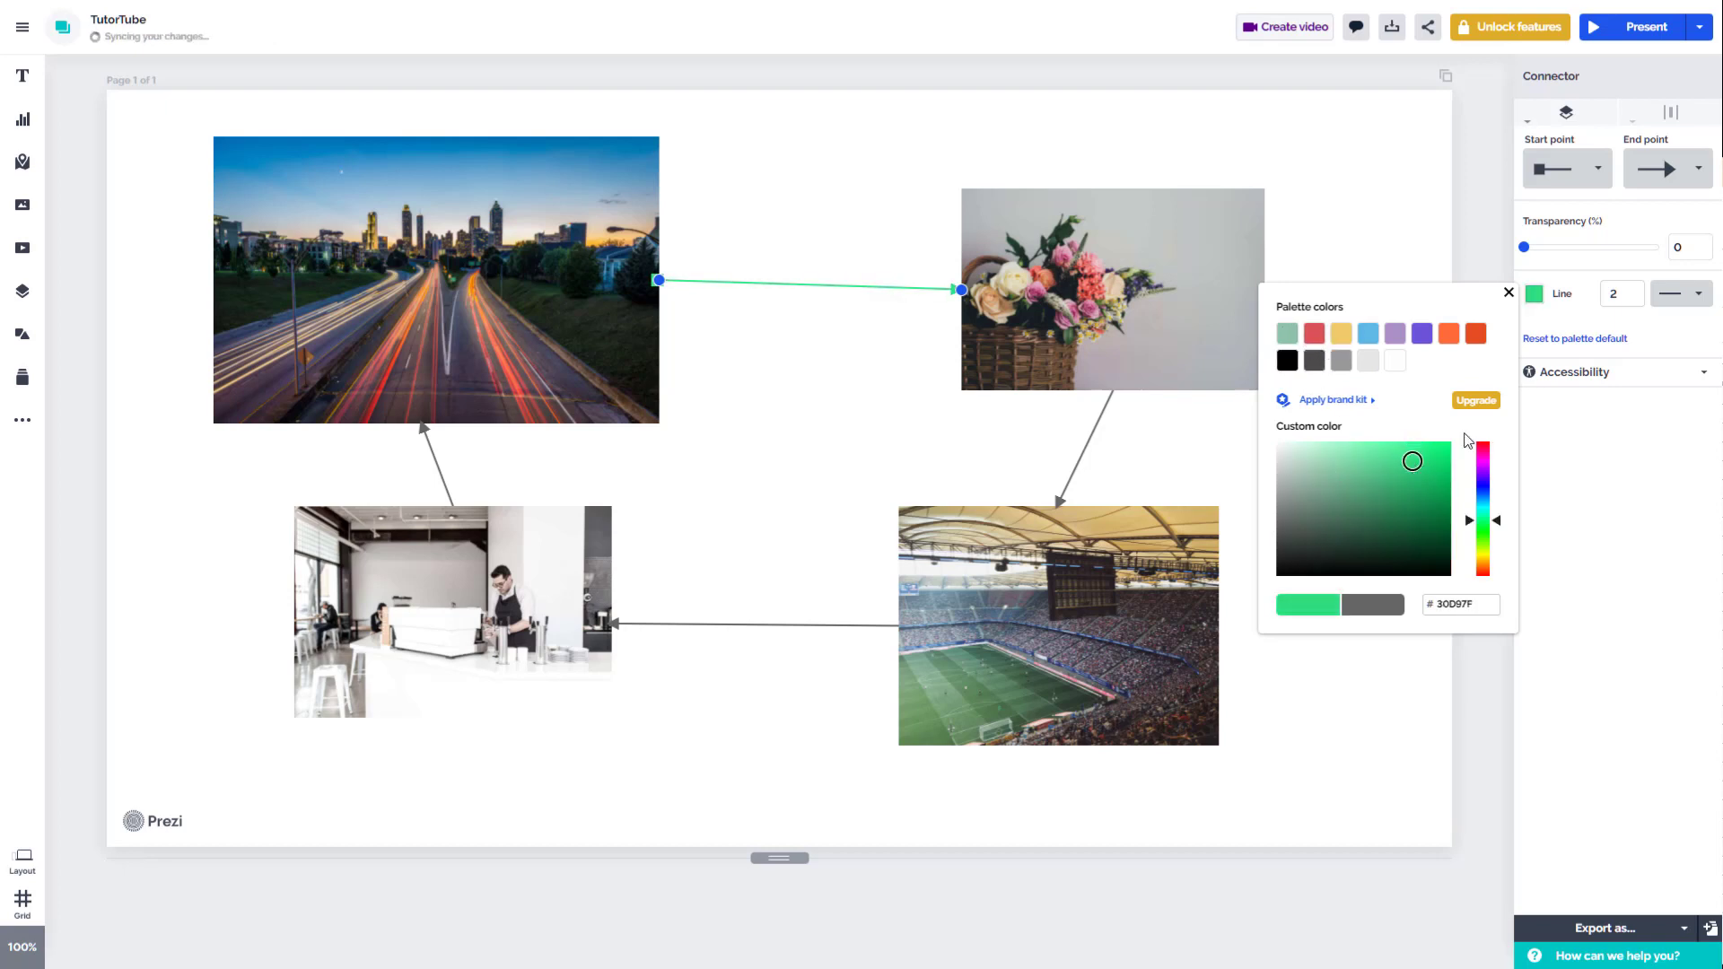
pyautogui.click(1658, 323)
# - Try the dashed line style on the green connector and set it to dotted
pyautogui.click(1695, 295)
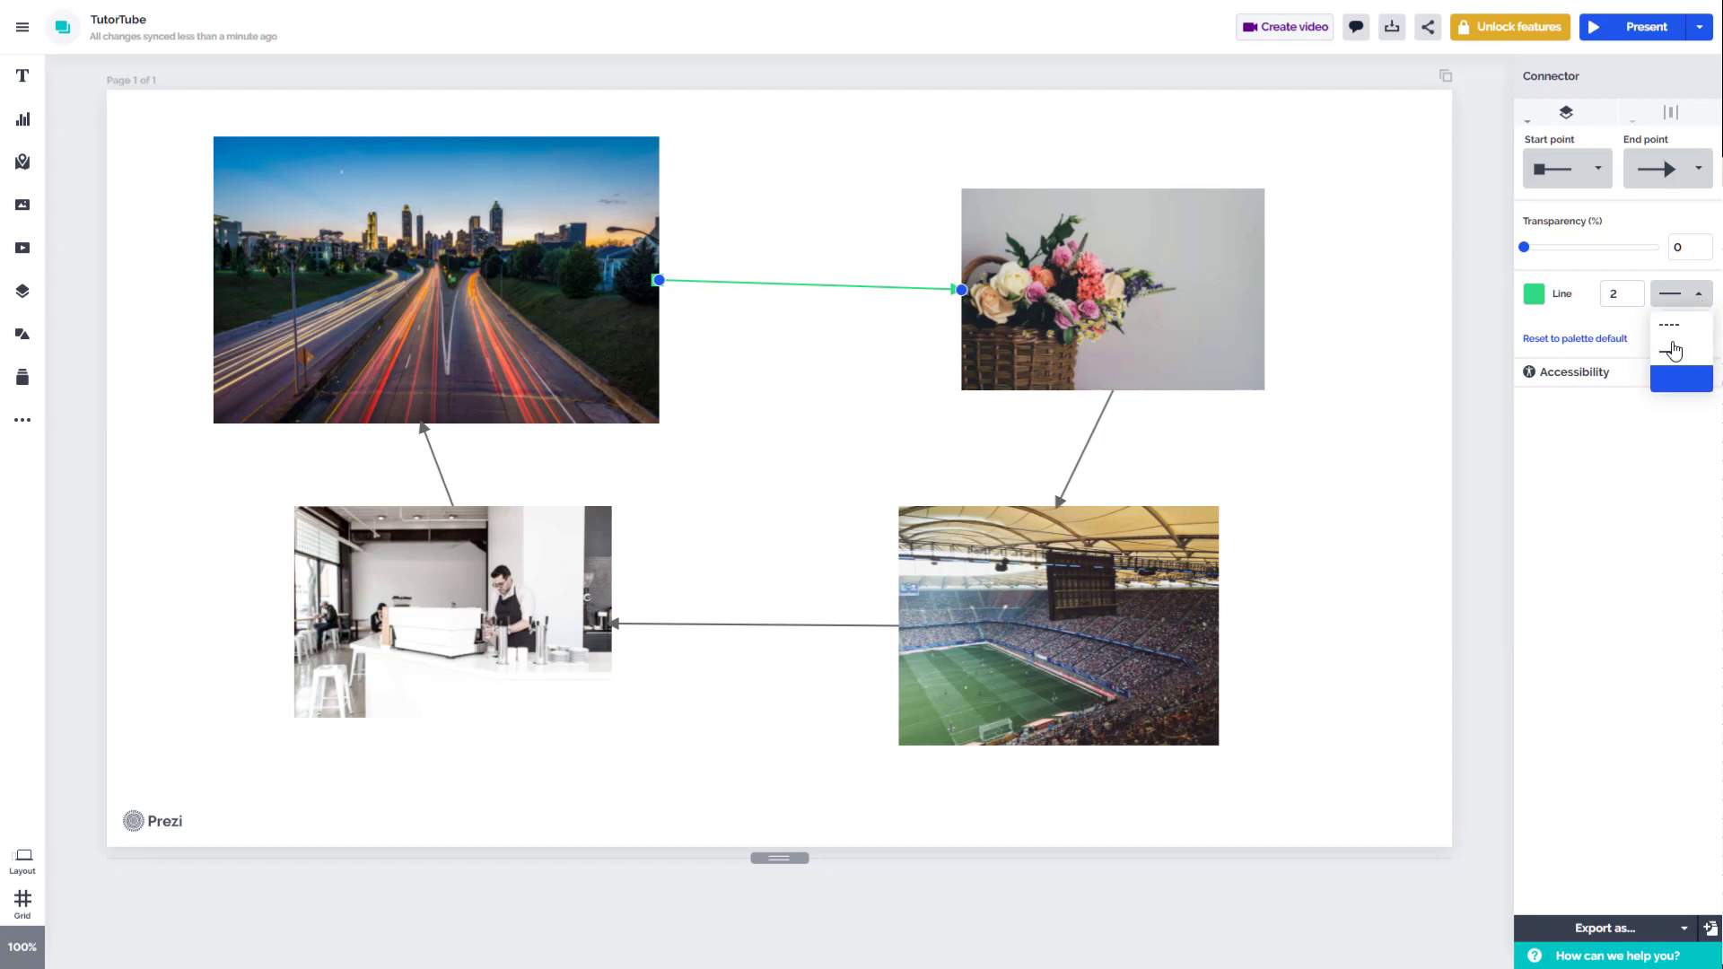
pyautogui.click(1669, 325)
pyautogui.click(1692, 295)
pyautogui.click(1686, 382)
# - Try line widths up to 5 on the green dotted connector and set the width to 3
pyautogui.click(1618, 295)
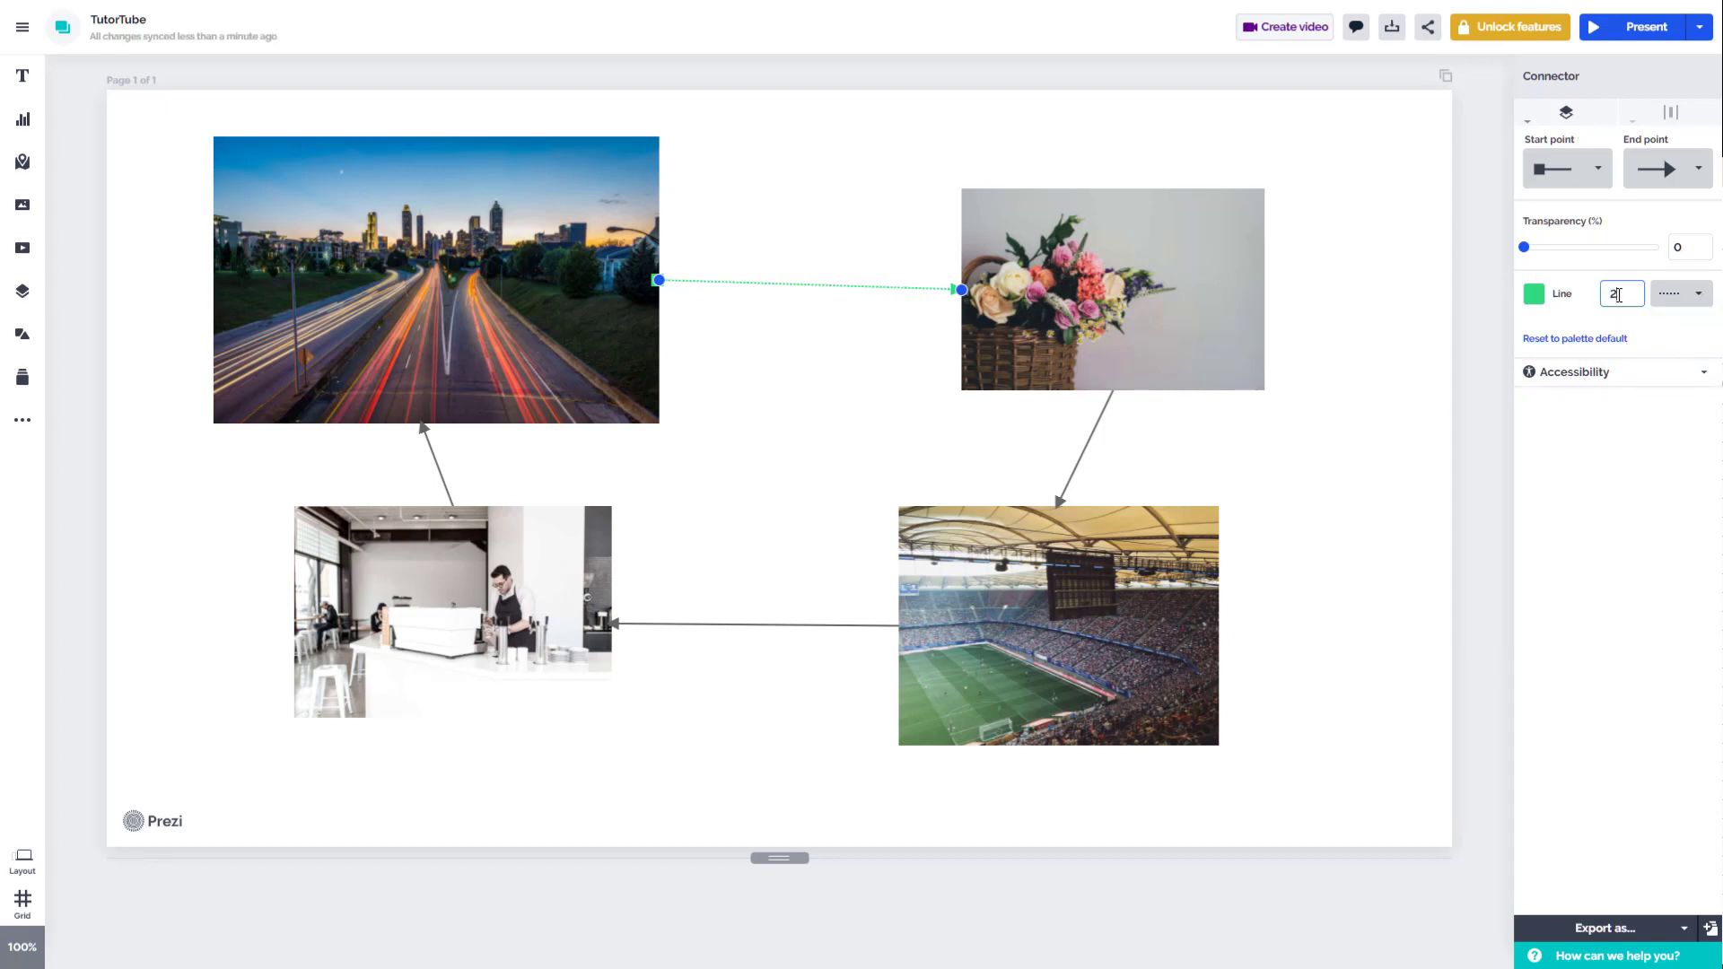
pyautogui.press('Up')
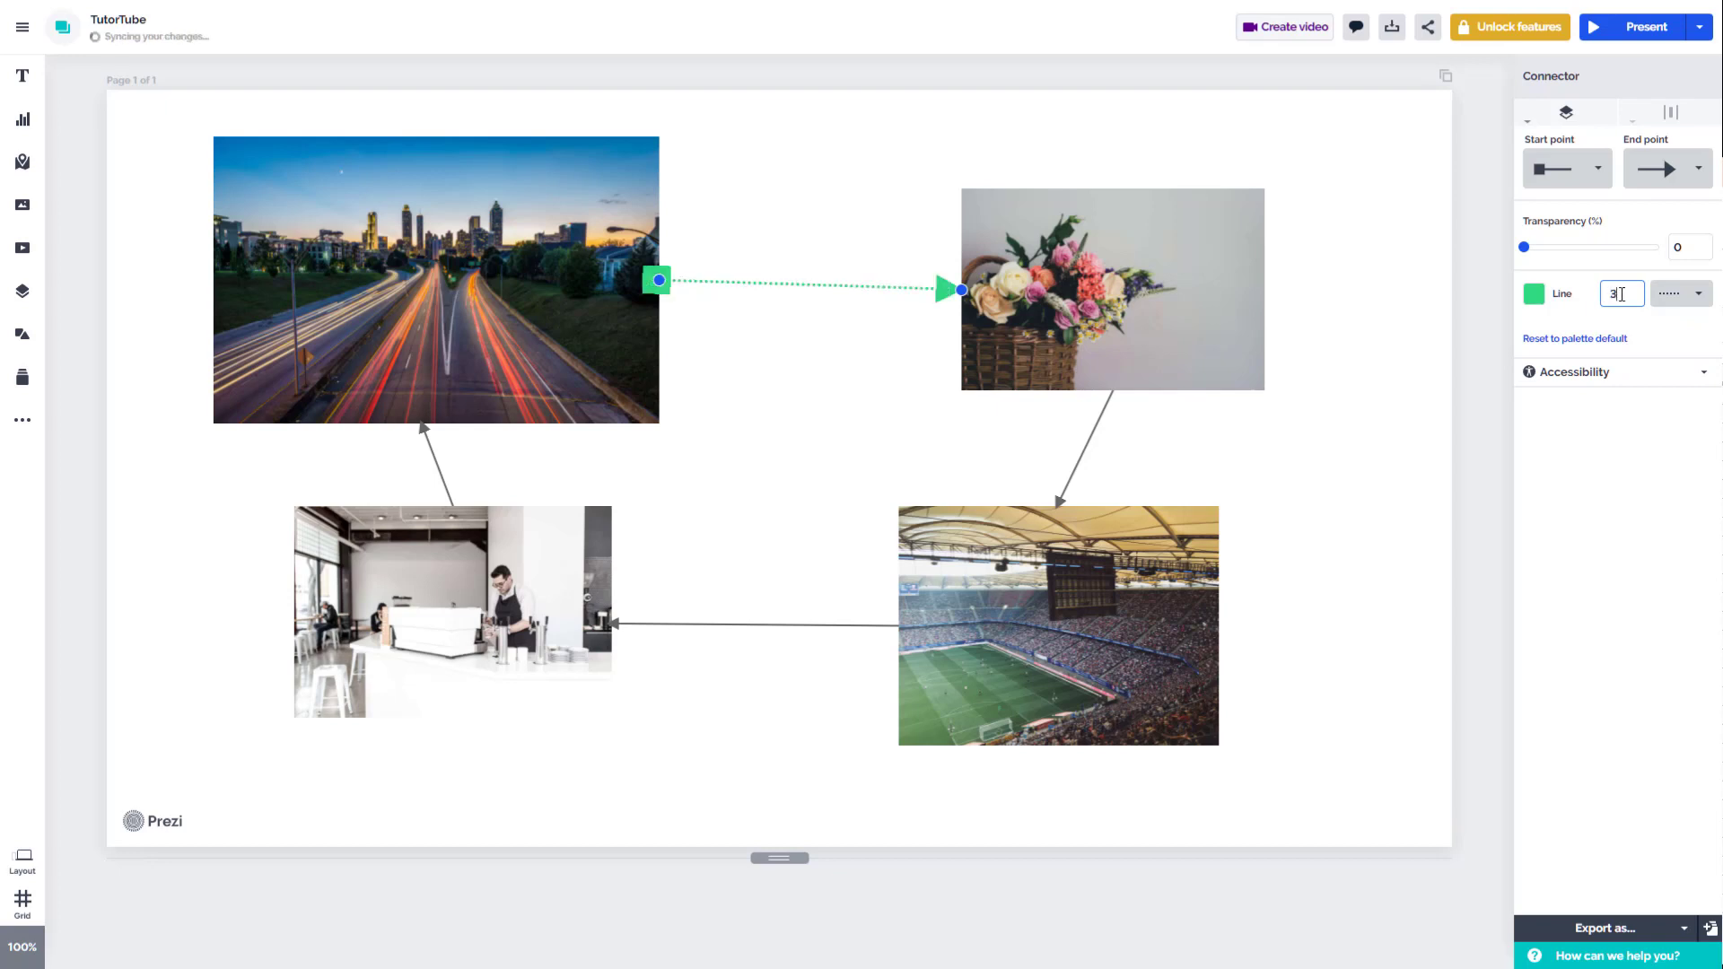
pyautogui.press('Up')
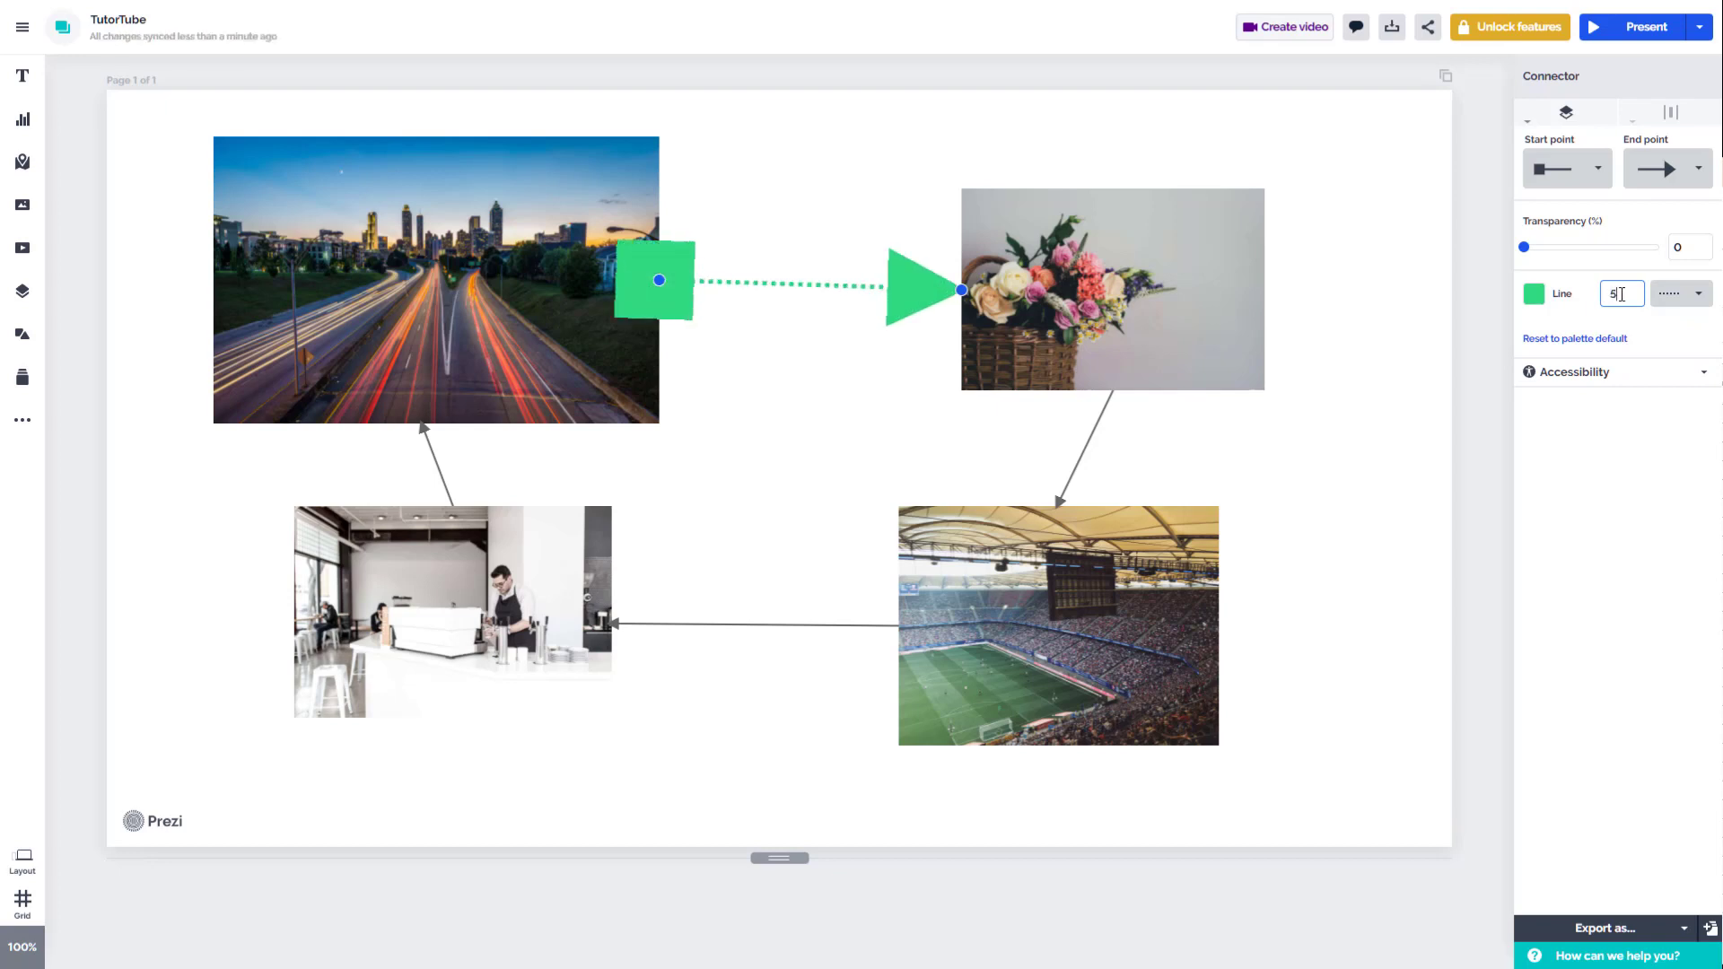
pyautogui.press('Down')
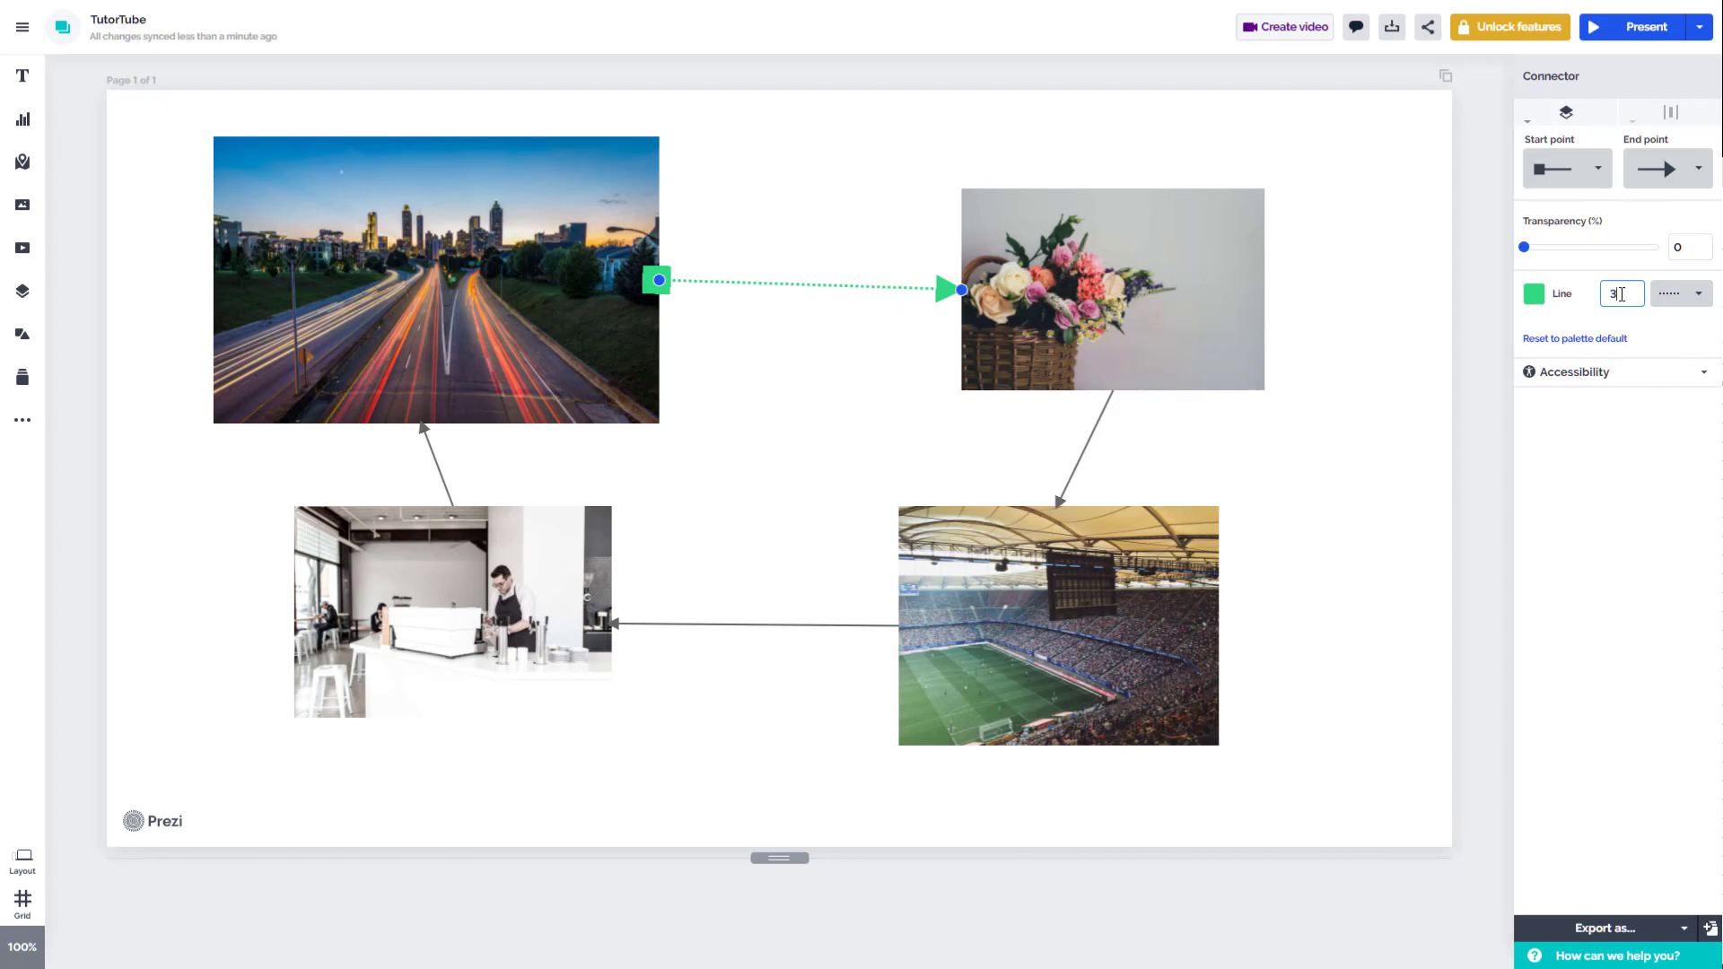
pyautogui.press('Up')
pyautogui.press('Up')
pyautogui.press('Down')
pyautogui.press('Down')
pyautogui.press('Up')
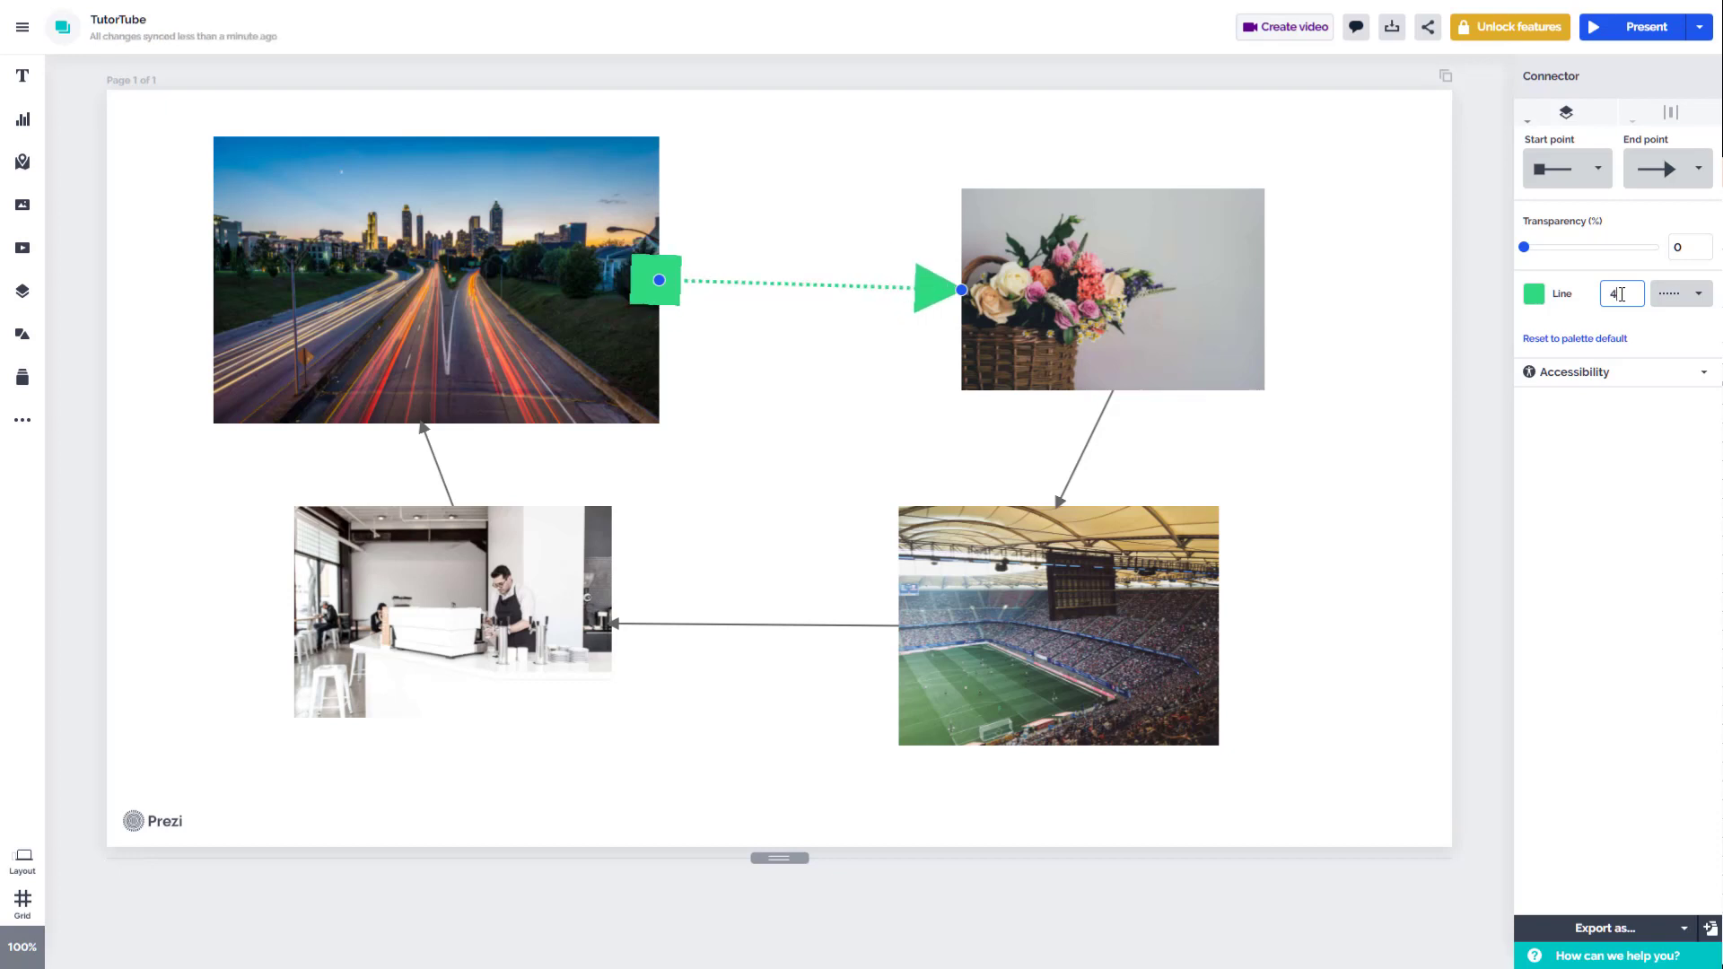
pyautogui.press('Down')
pyautogui.press('Down')
pyautogui.moveTo(831, 134); pyautogui.dragTo(842, 298)
pyautogui.rightClick(661, 278)
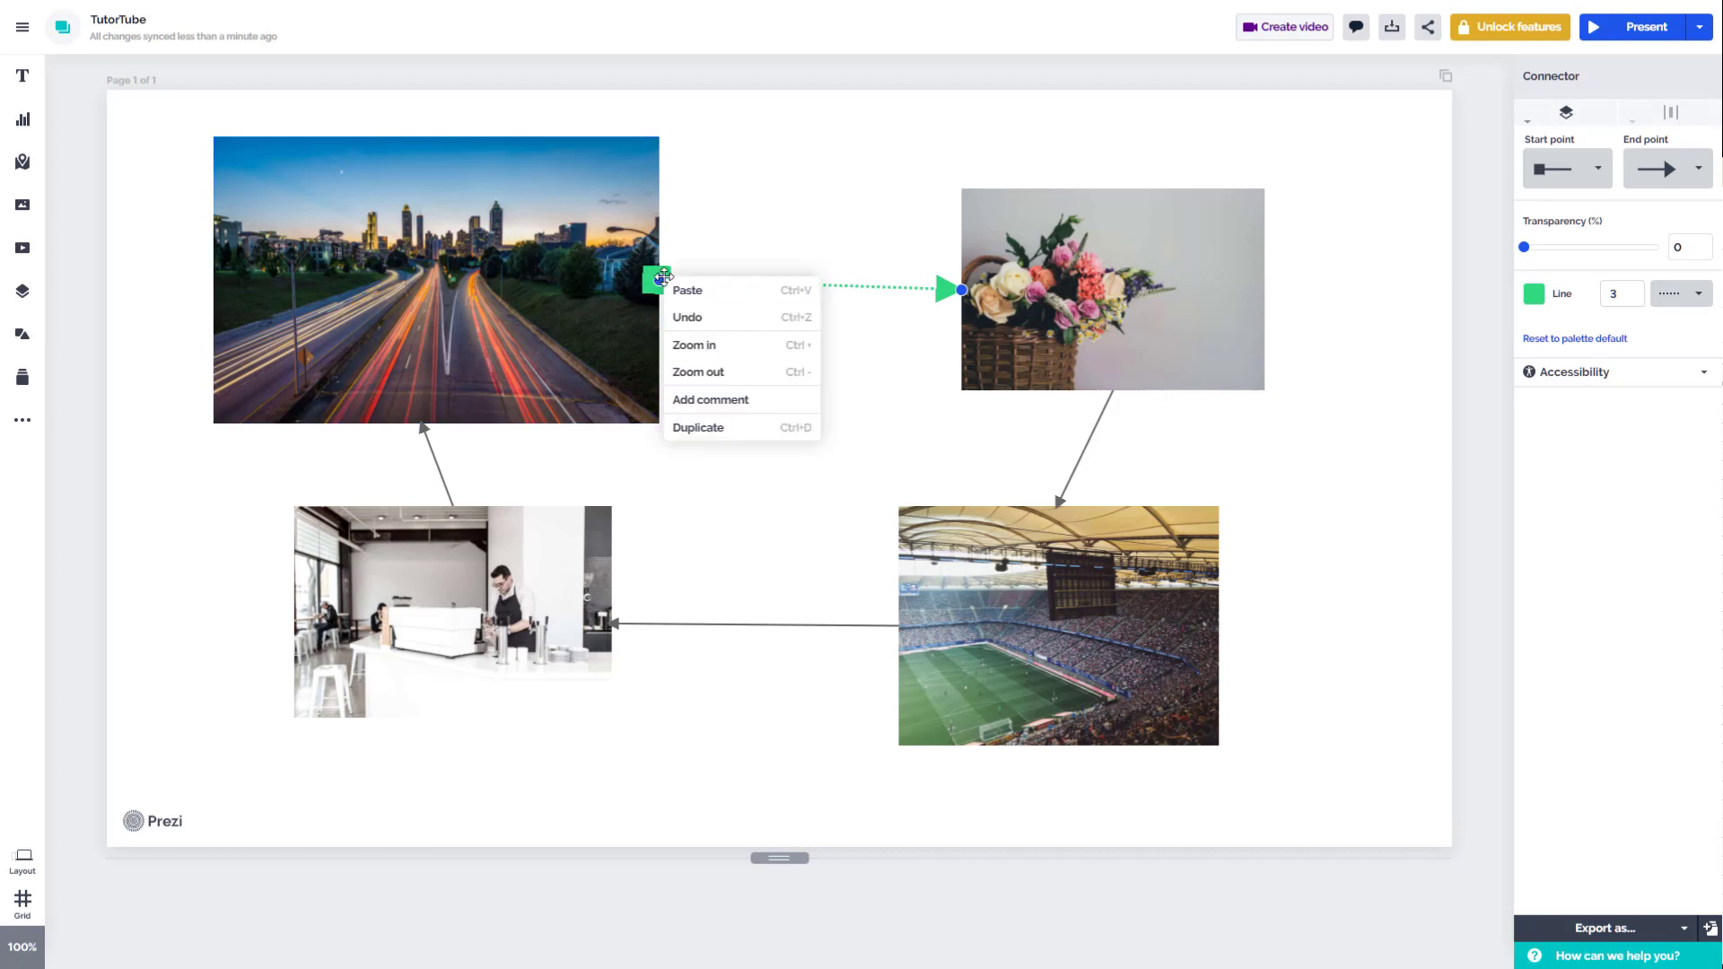
pyautogui.click(687, 317)
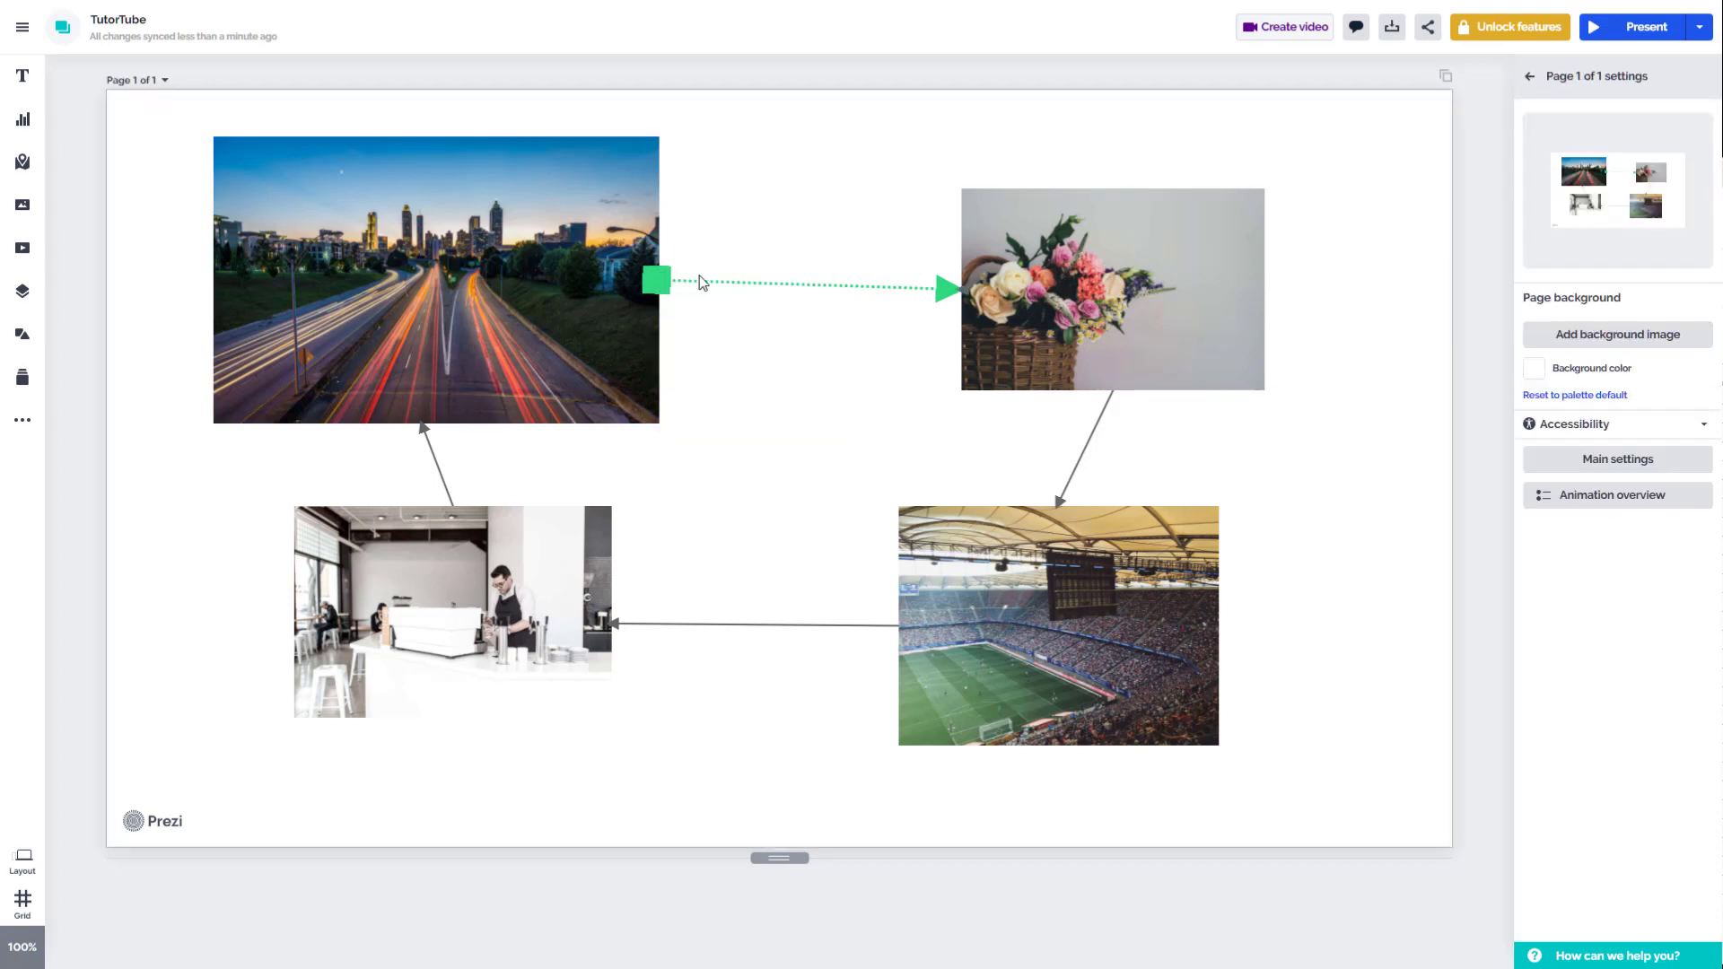
pyautogui.click(669, 272)
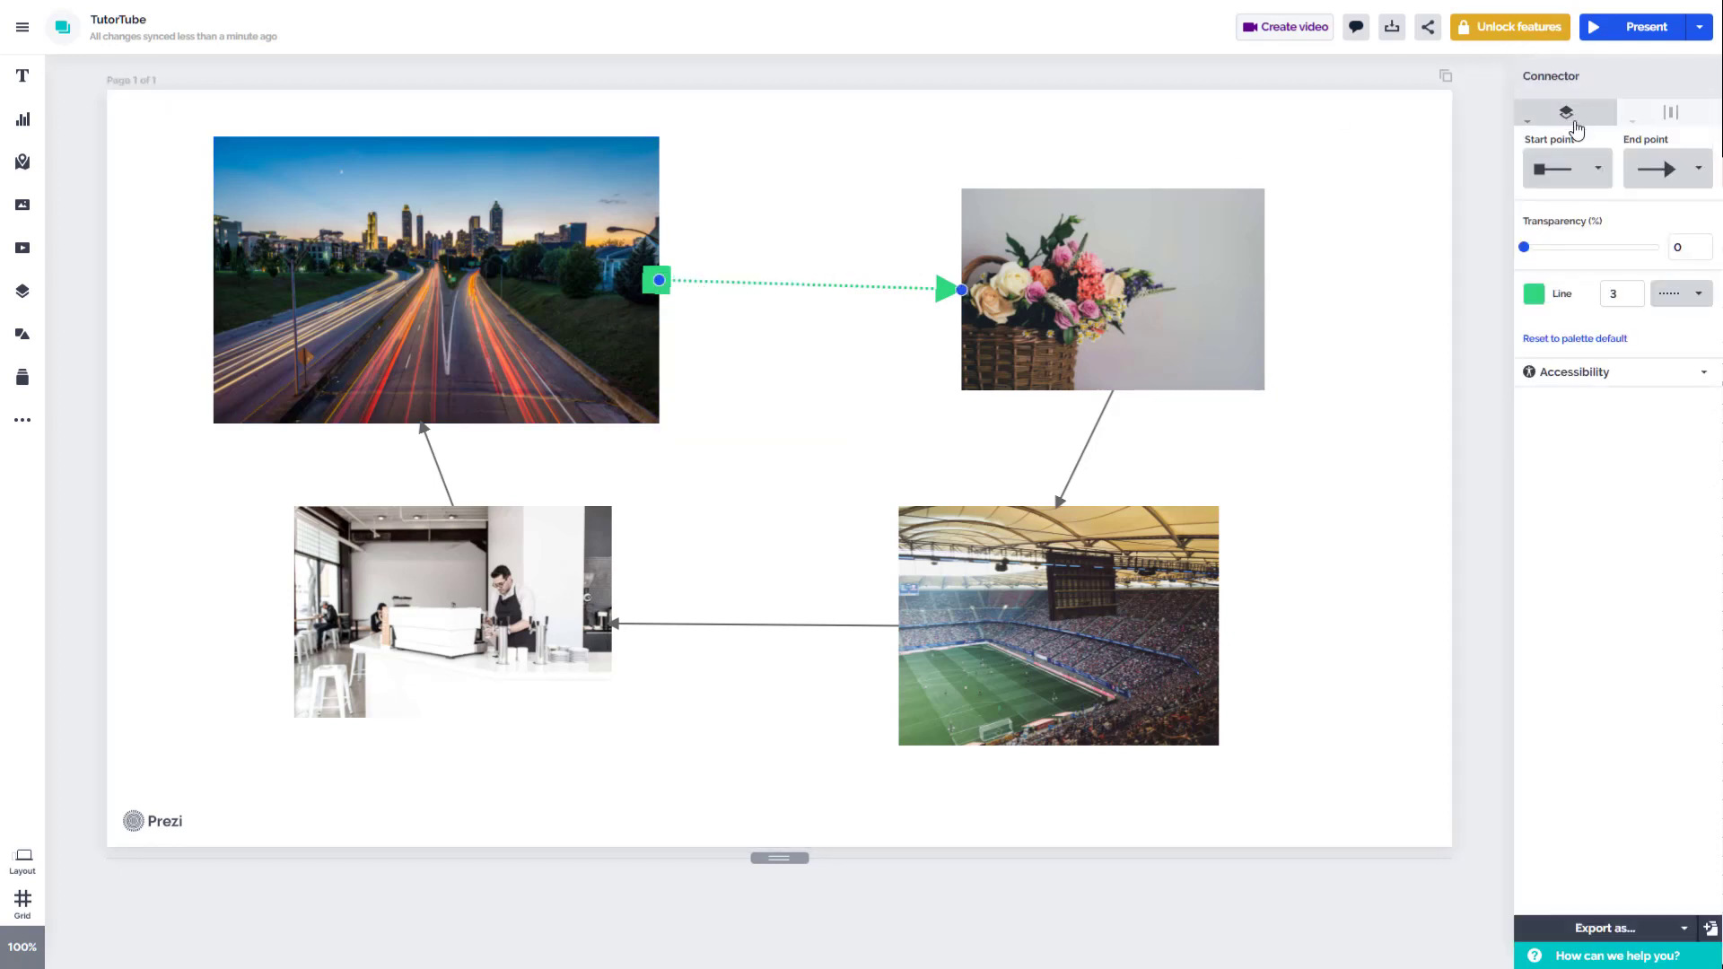
# - Try sending the green city-to-flower connector to the back and bring it to the front again
pyautogui.click(1568, 117)
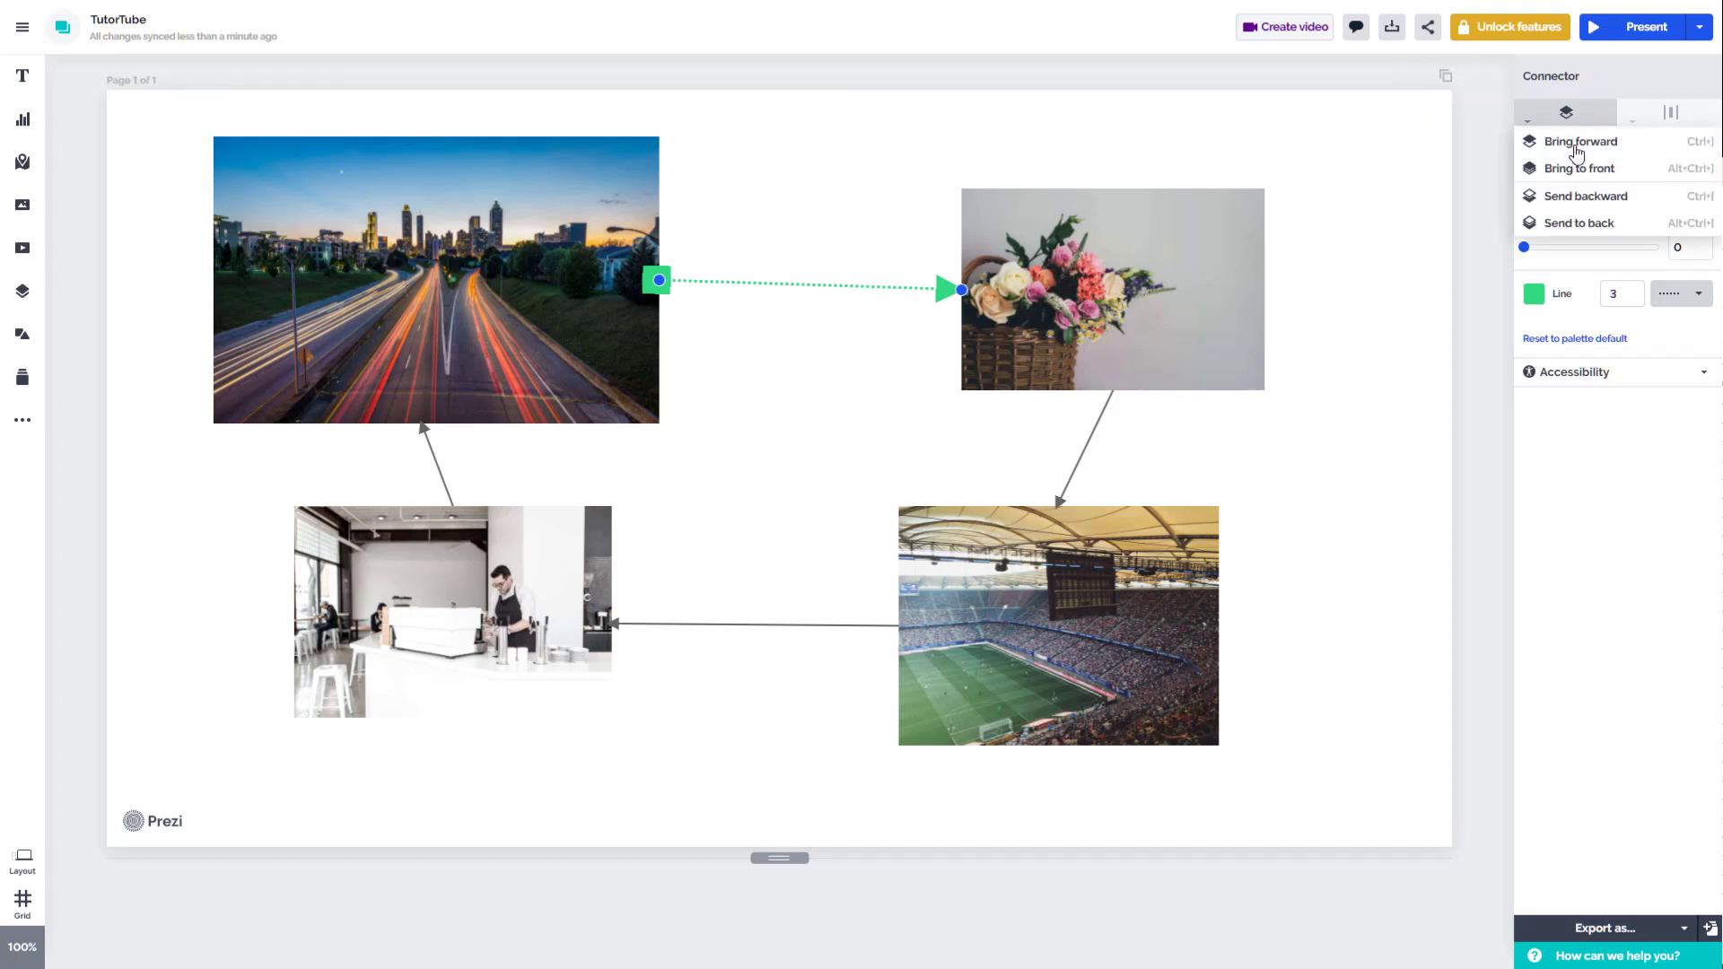
pyautogui.click(1582, 224)
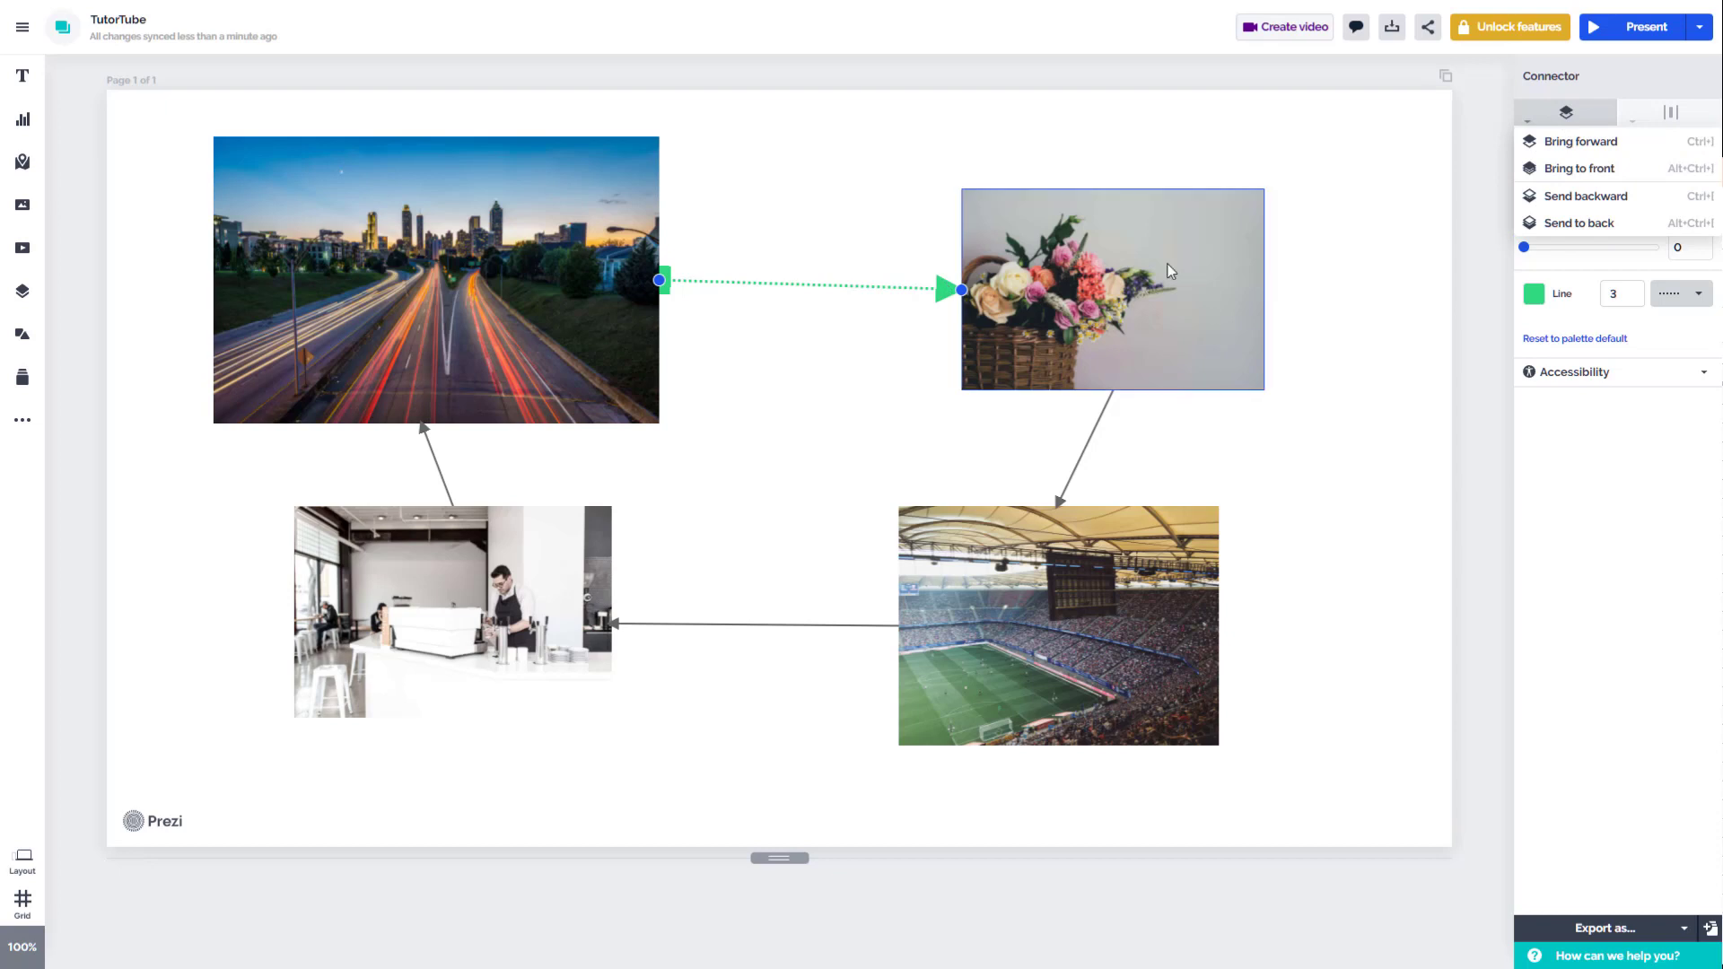
pyautogui.click(1580, 169)
pyautogui.click(860, 345)
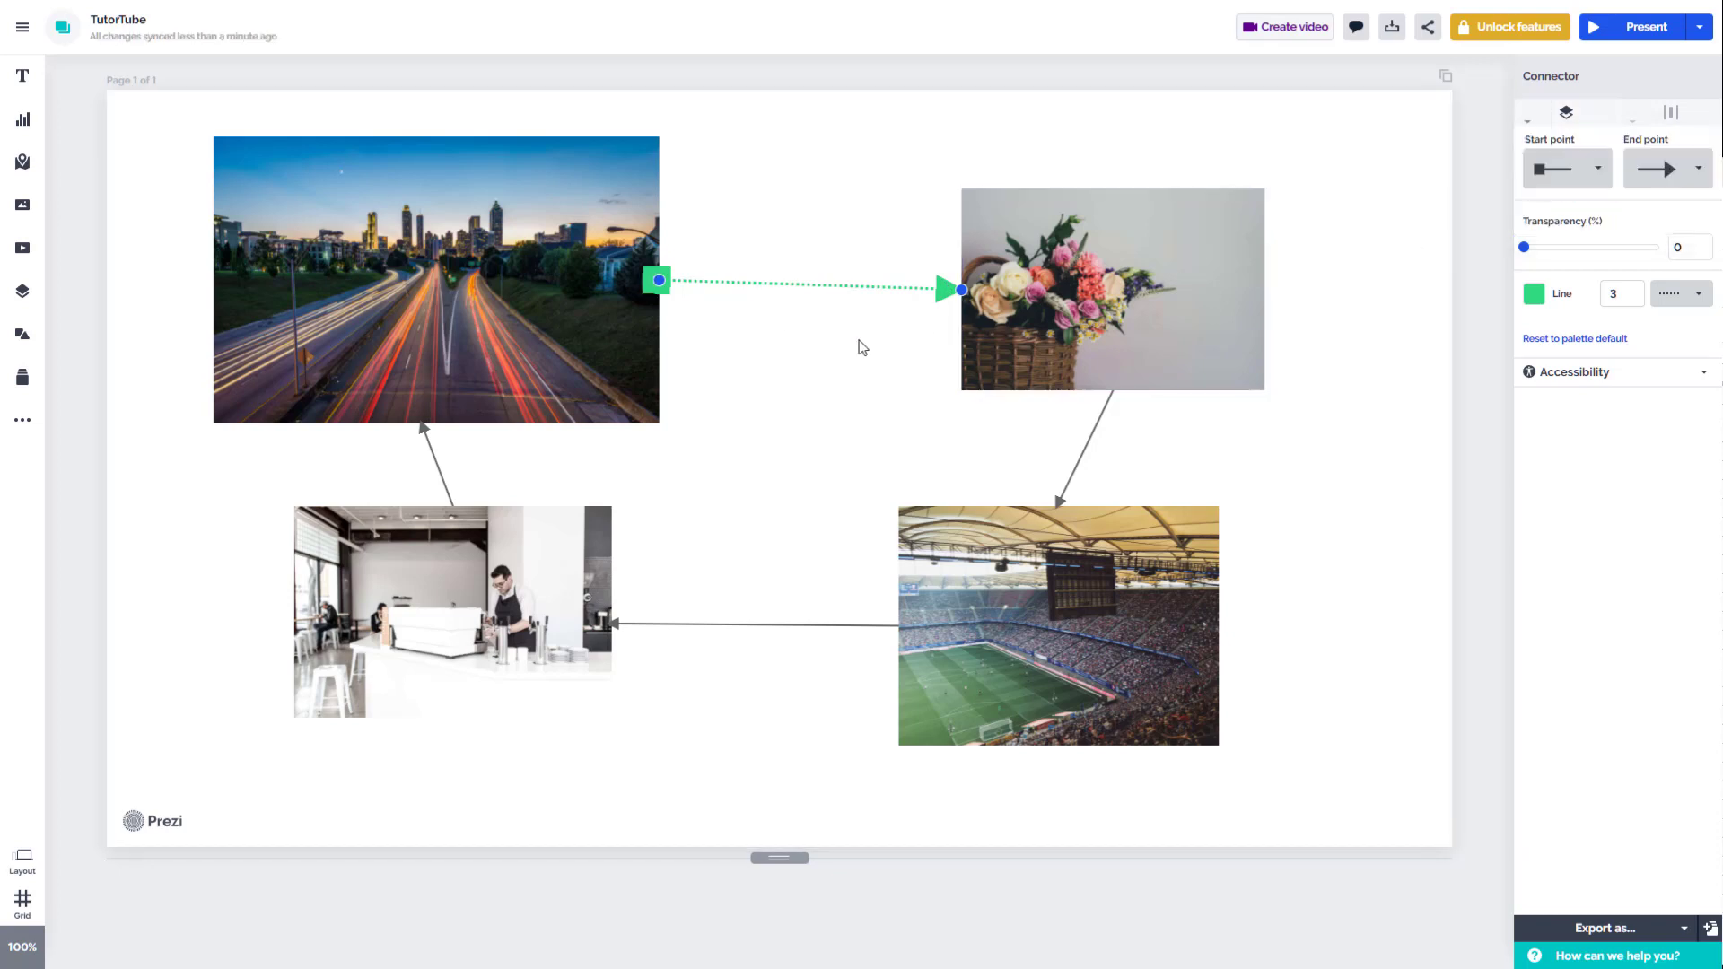
pyautogui.click(860, 345)
# - Move the flower image slightly left and up so the green connector runs level from the city image
pyautogui.click(1099, 441)
pyautogui.moveTo(1153, 276); pyautogui.dragTo(1107, 267)
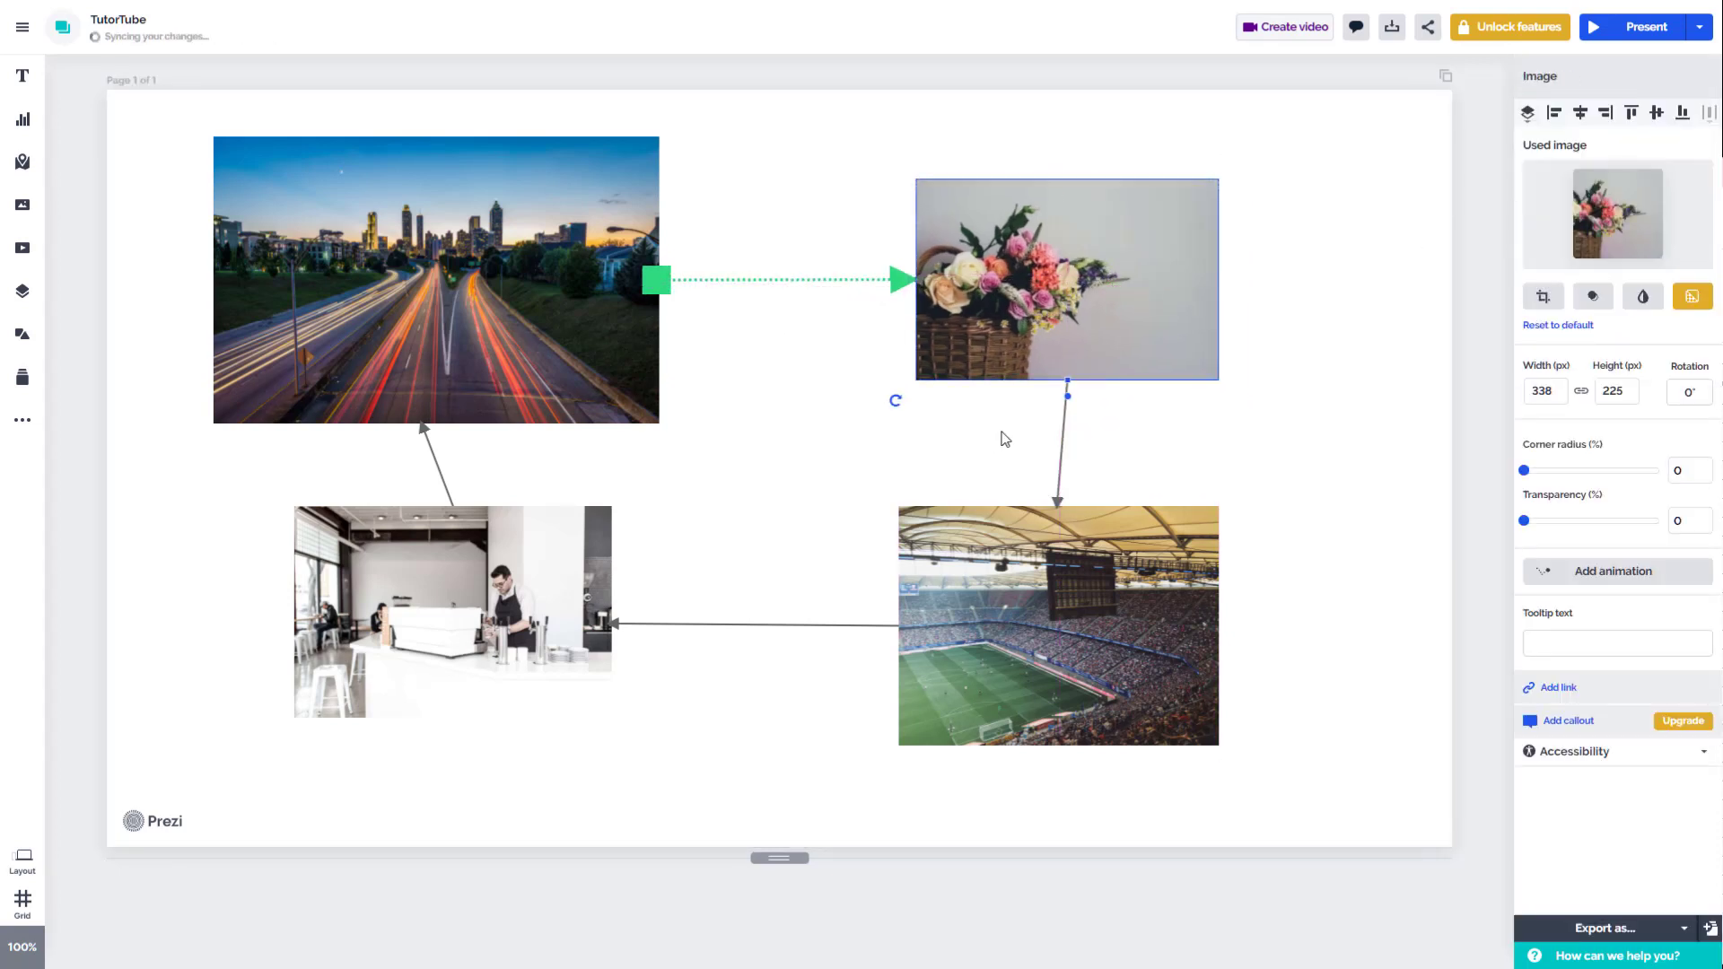
pyautogui.click(1063, 441)
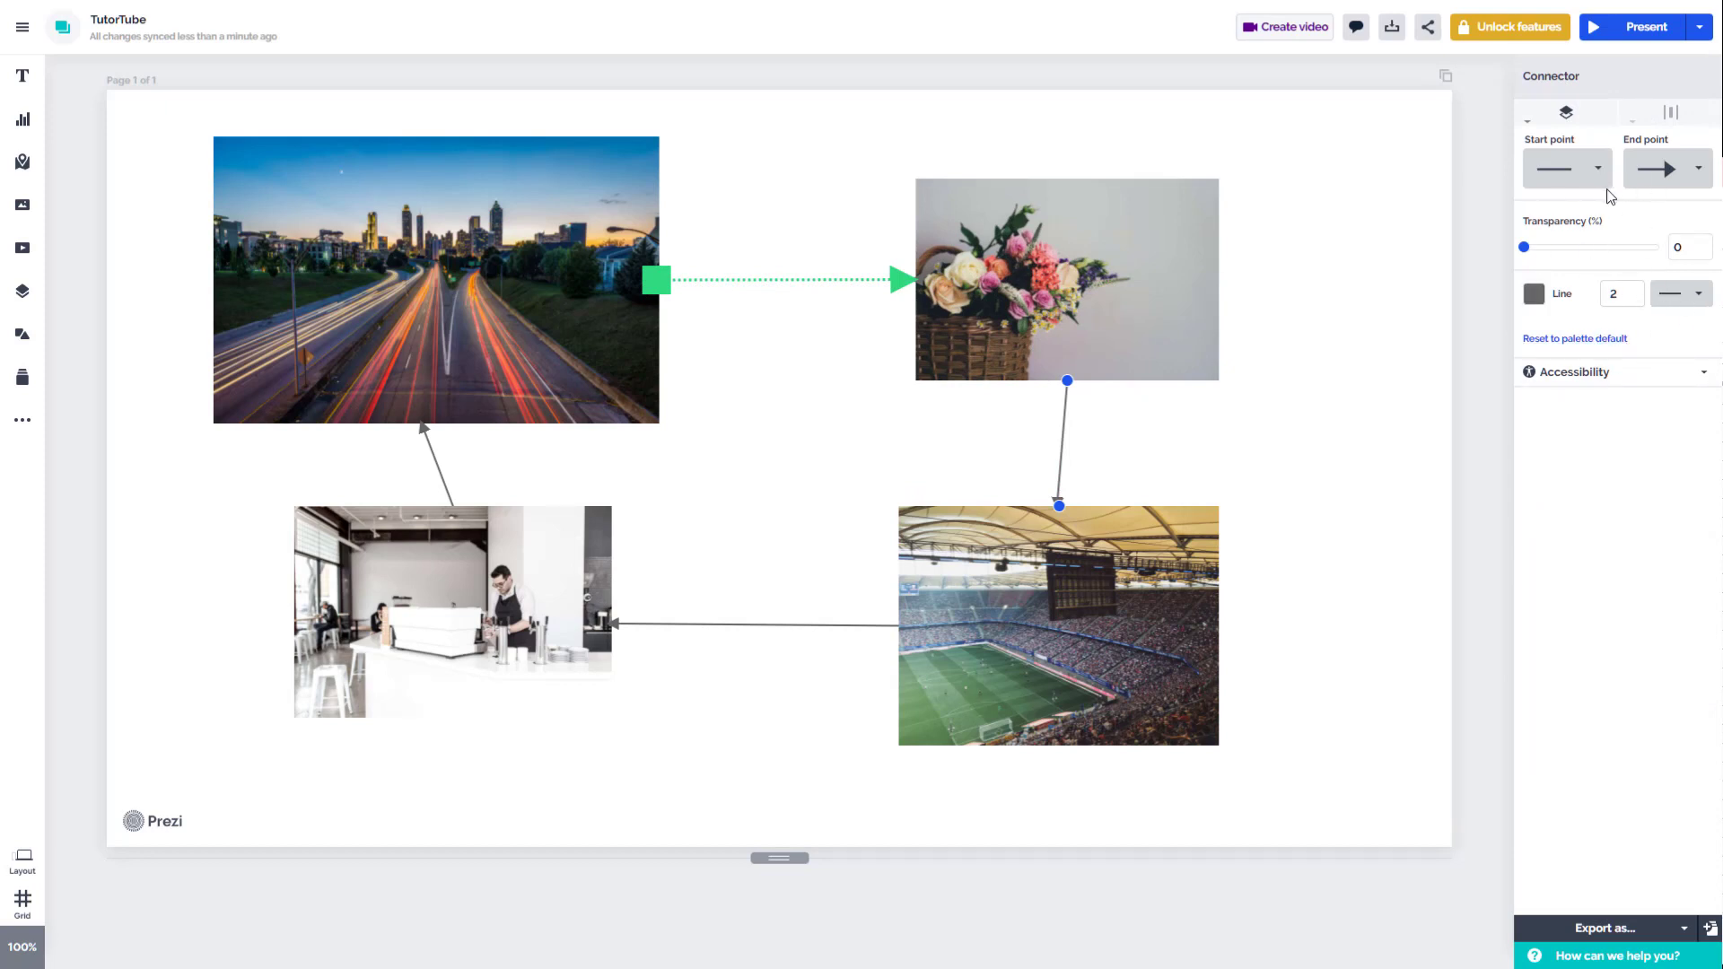
# - Change the green city-to-flower connector's end point to an open arrowhead
pyautogui.click(772, 279)
pyautogui.click(1696, 171)
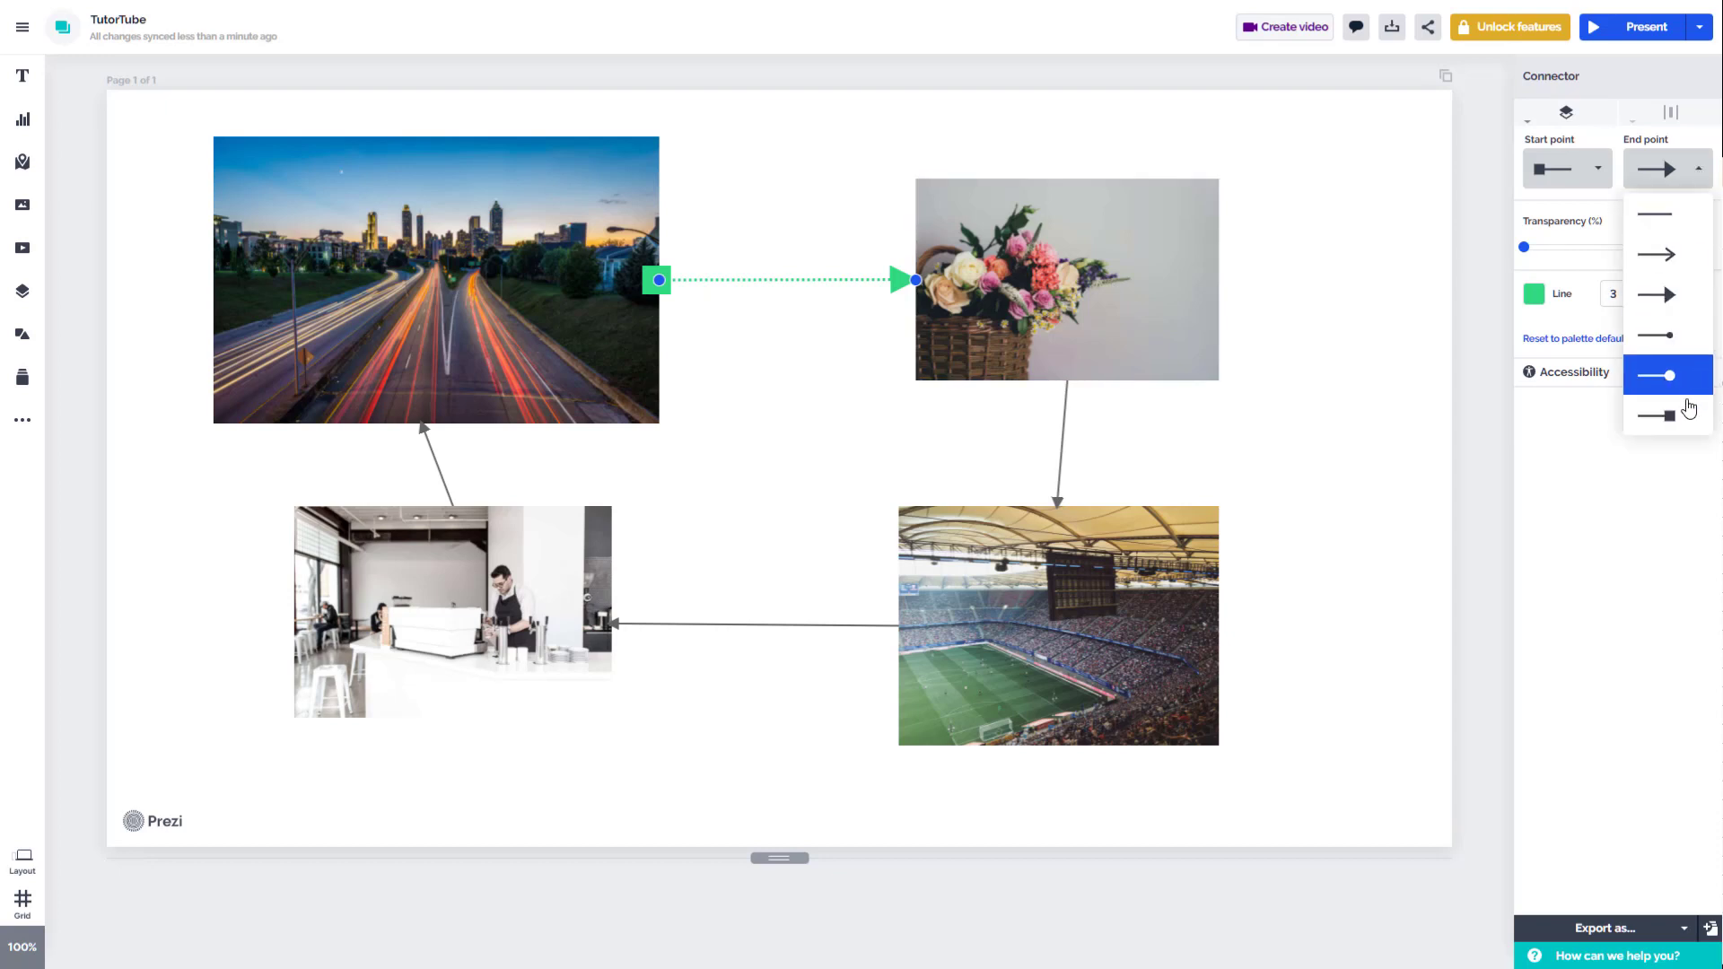
pyautogui.click(1665, 254)
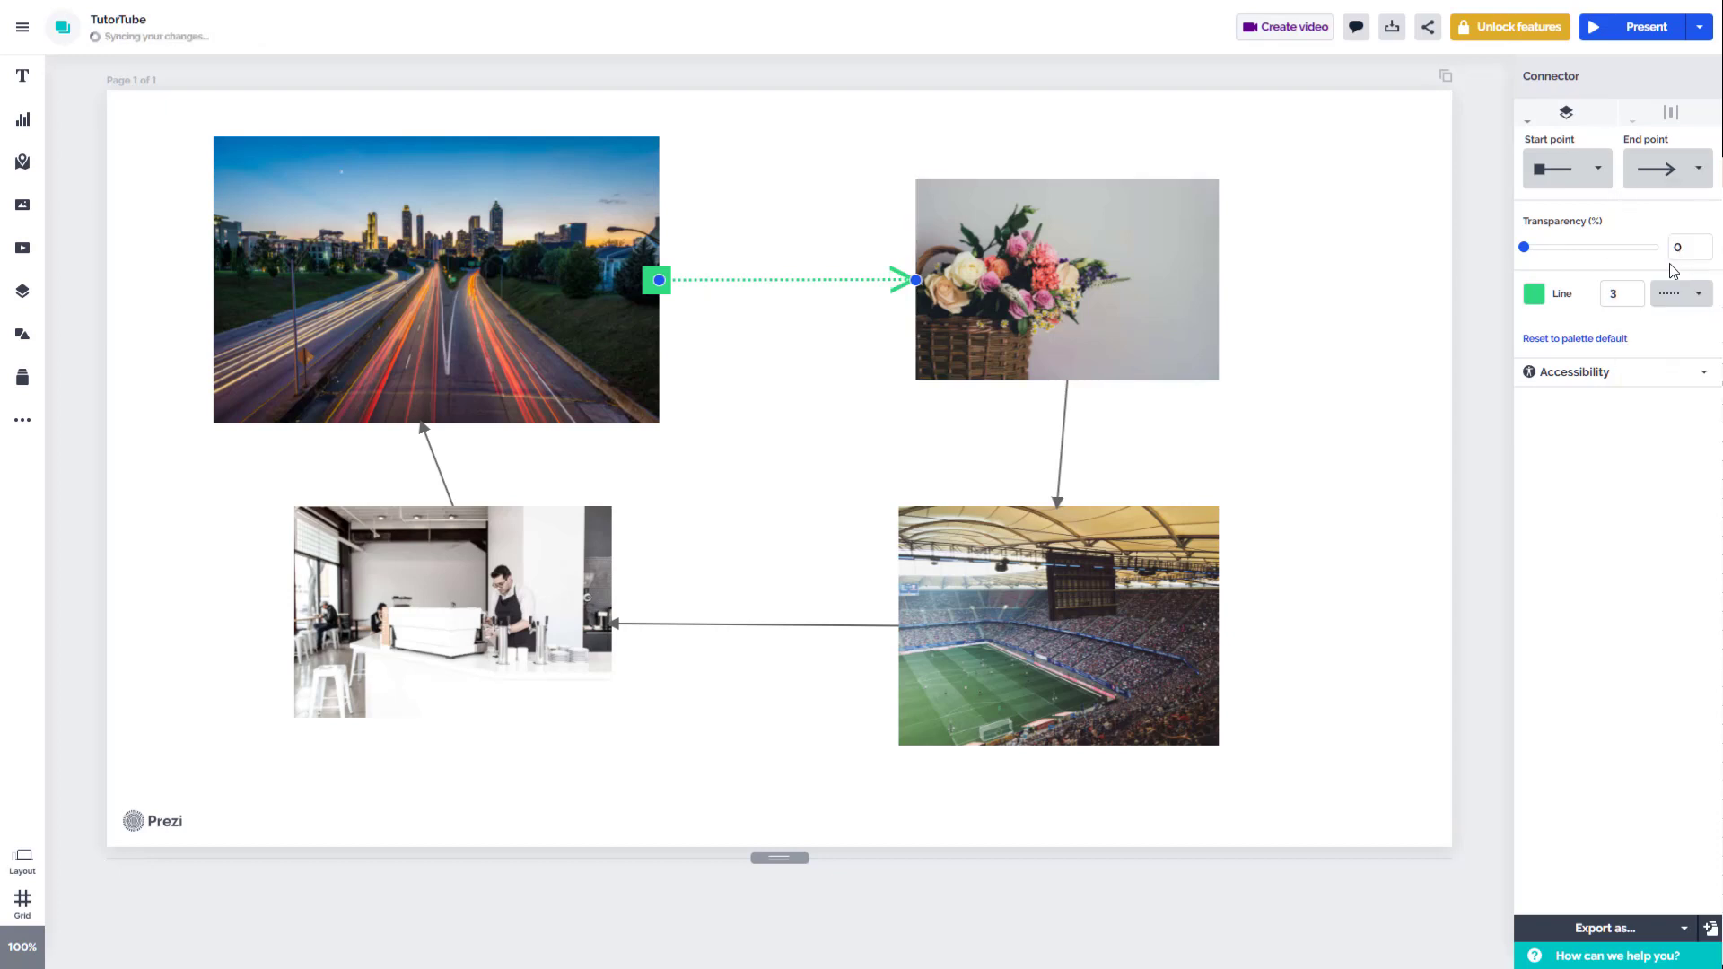
pyautogui.click(788, 110)
# - Reset the city-to-flower connector to the palette default color and set its transparency to 20%
pyautogui.click(789, 279)
pyautogui.click(1549, 339)
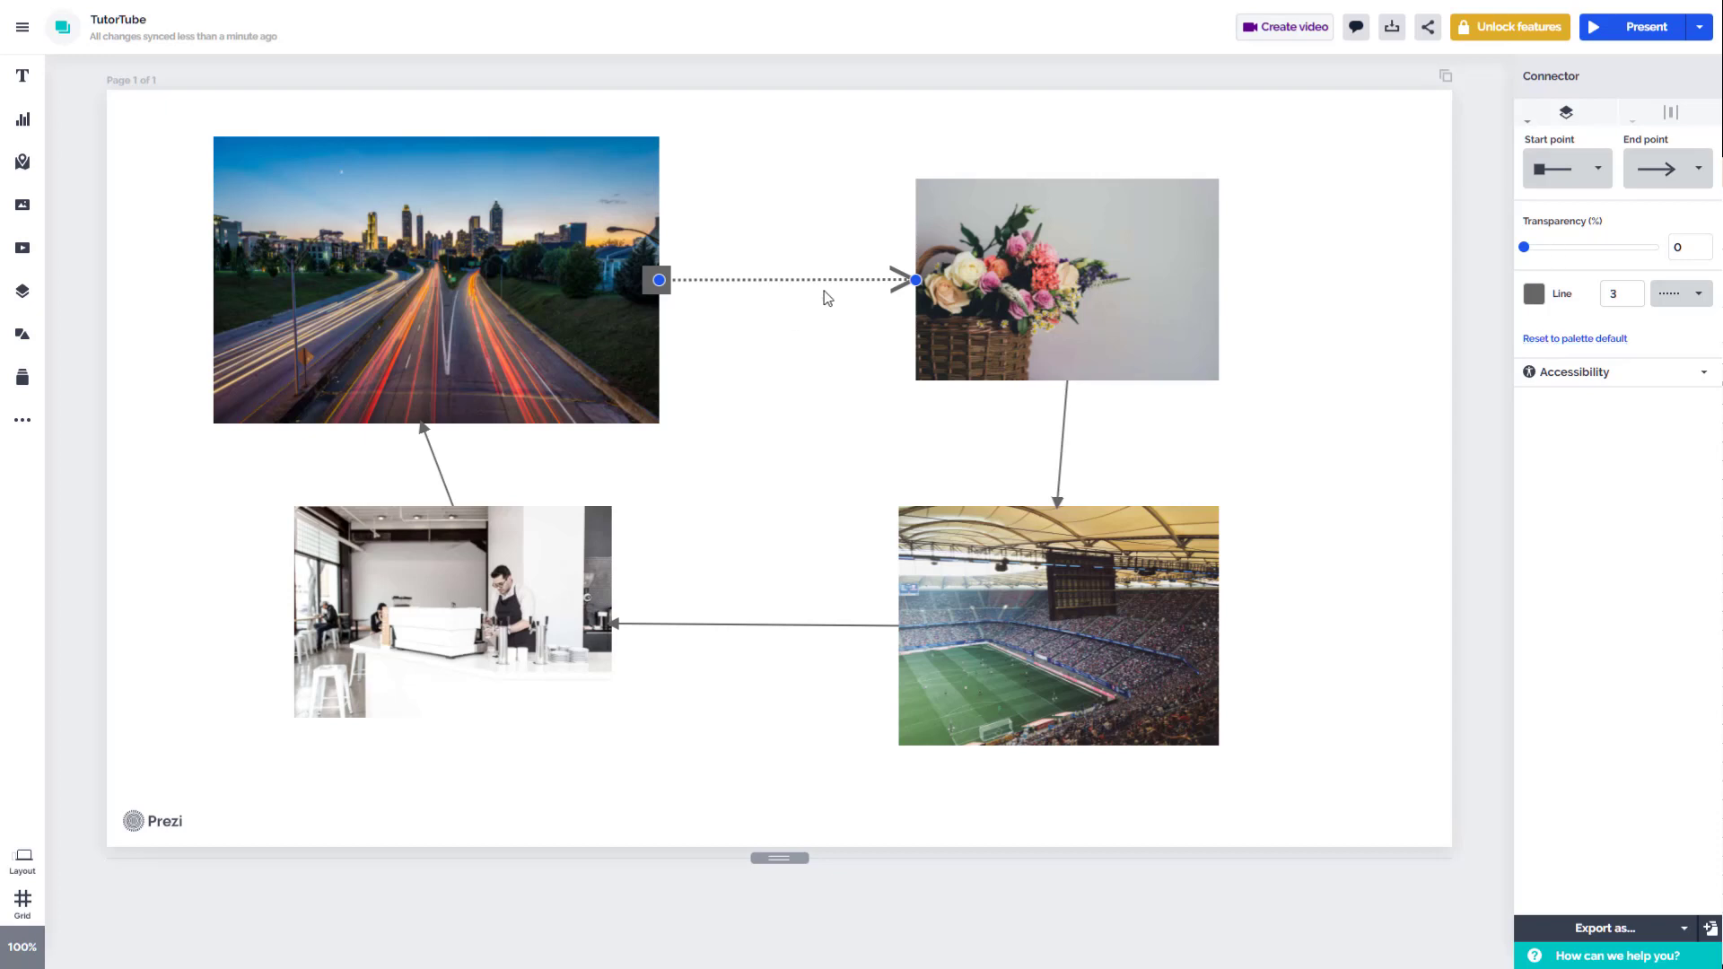
pyautogui.moveTo(1529, 256); pyautogui.dragTo(1558, 248)
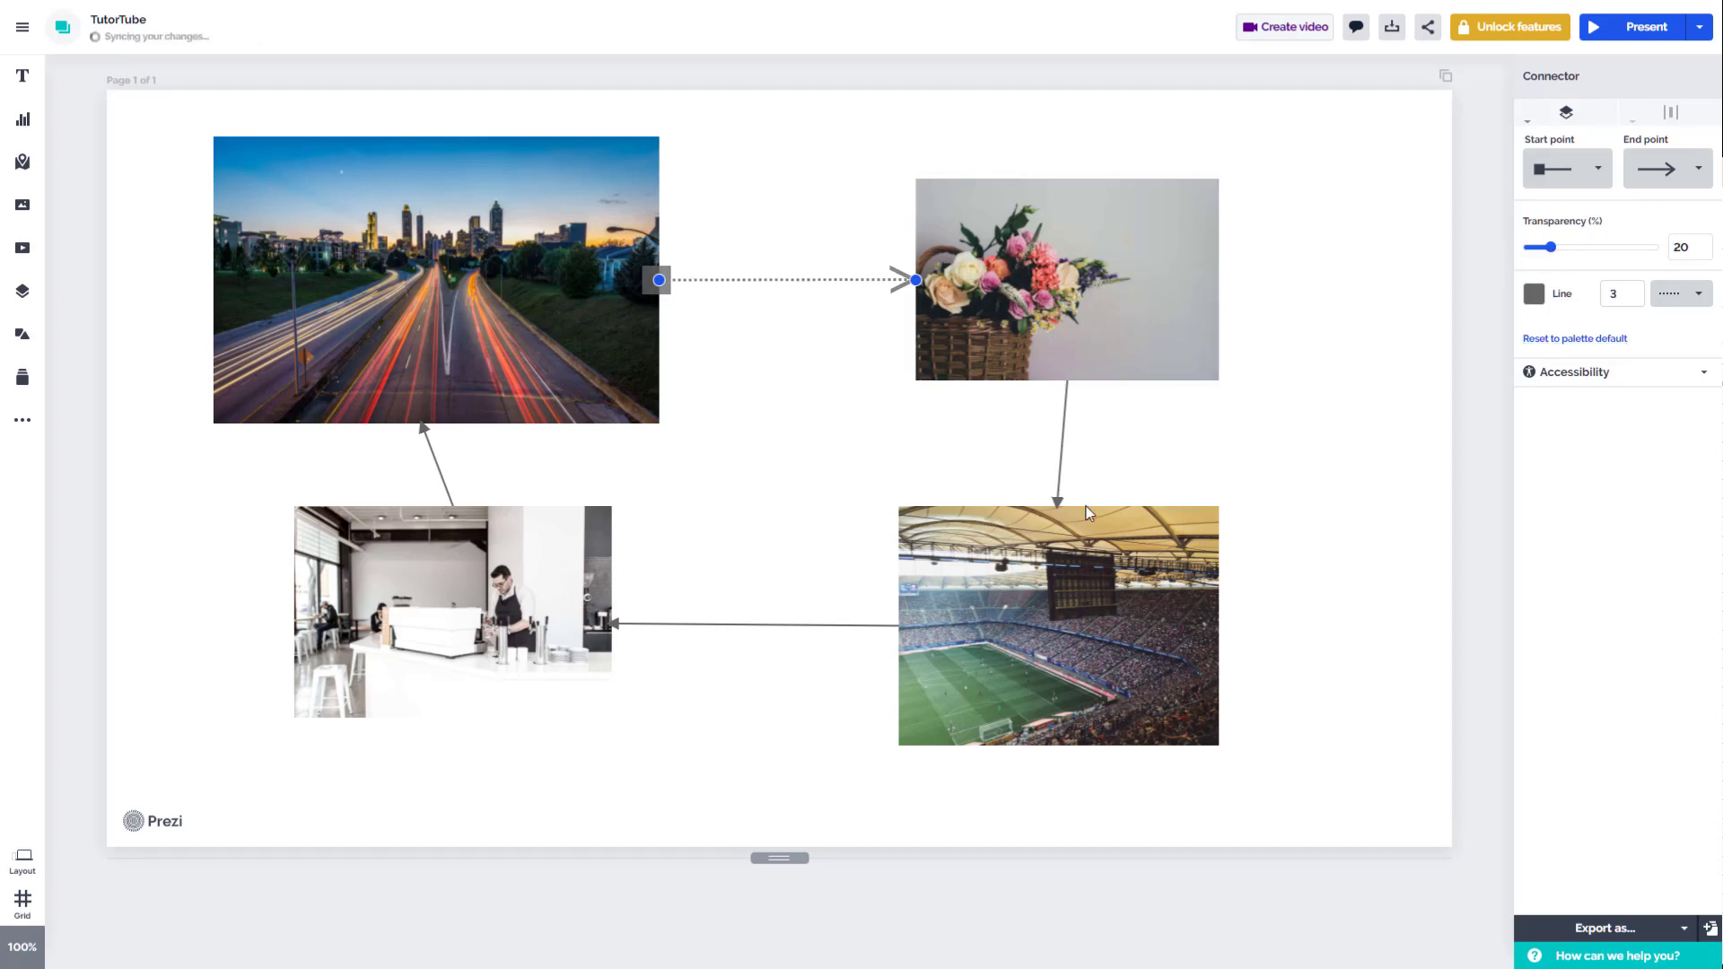
# - Move the stadium image slightly left and down with its connectors attached
pyautogui.moveTo(1132, 637); pyautogui.dragTo(1073, 599)
pyautogui.hotkey('ctrl', 'z')
pyautogui.hotkey('ctrl', 'z')
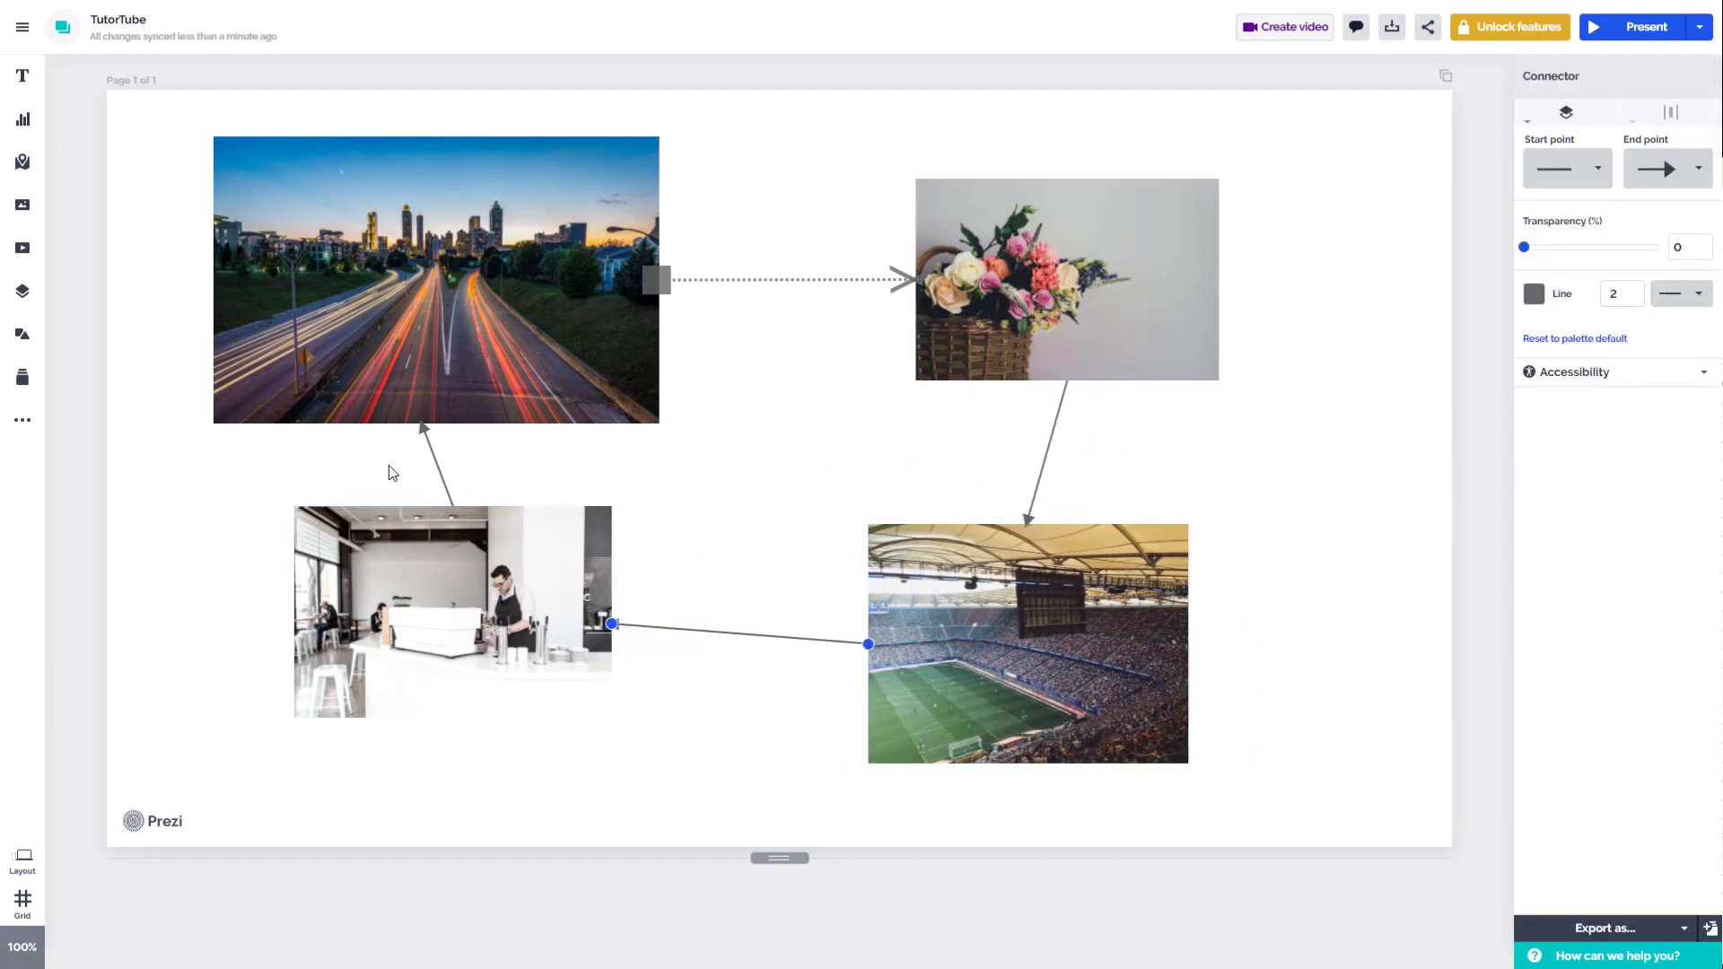
# - Select the café-to-city, stadium-to-café and flower-to-stadium connectors together and set their line style to dashed
pyautogui.moveTo(382, 463); pyautogui.dragTo(808, 492)
pyautogui.keyDown('shift'); pyautogui.click(725, 639); pyautogui.keyUp('shift')
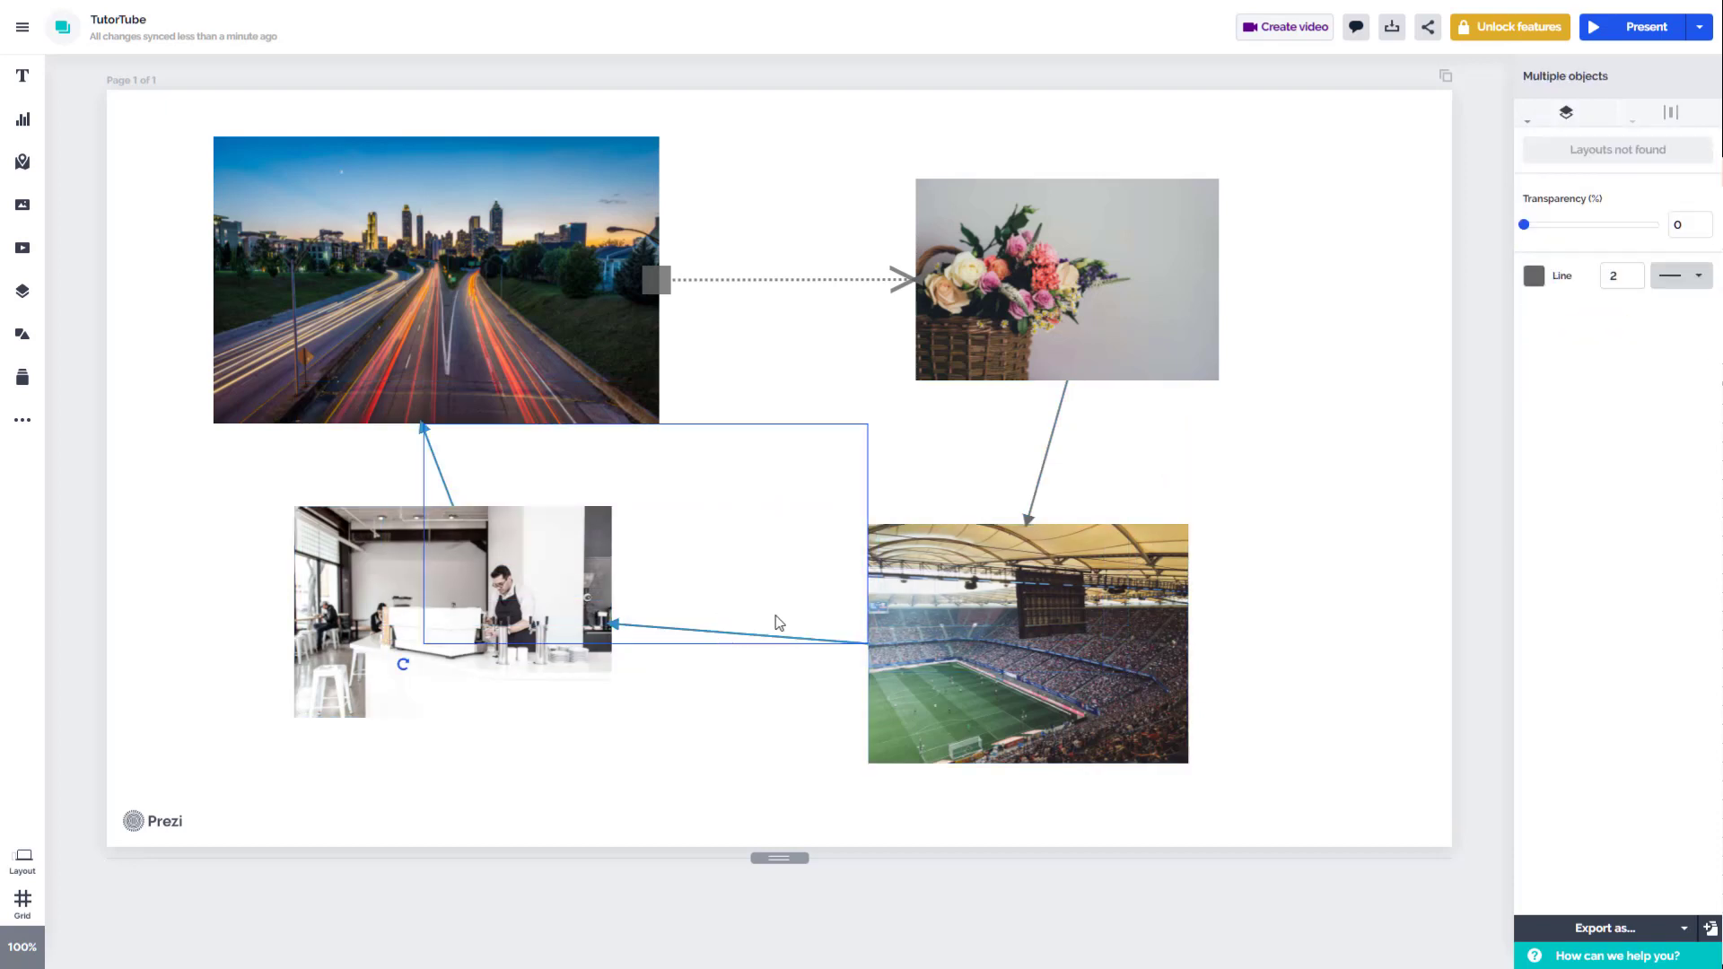
pyautogui.keyDown('shift'); pyautogui.click(1060, 416); pyautogui.keyUp('shift')
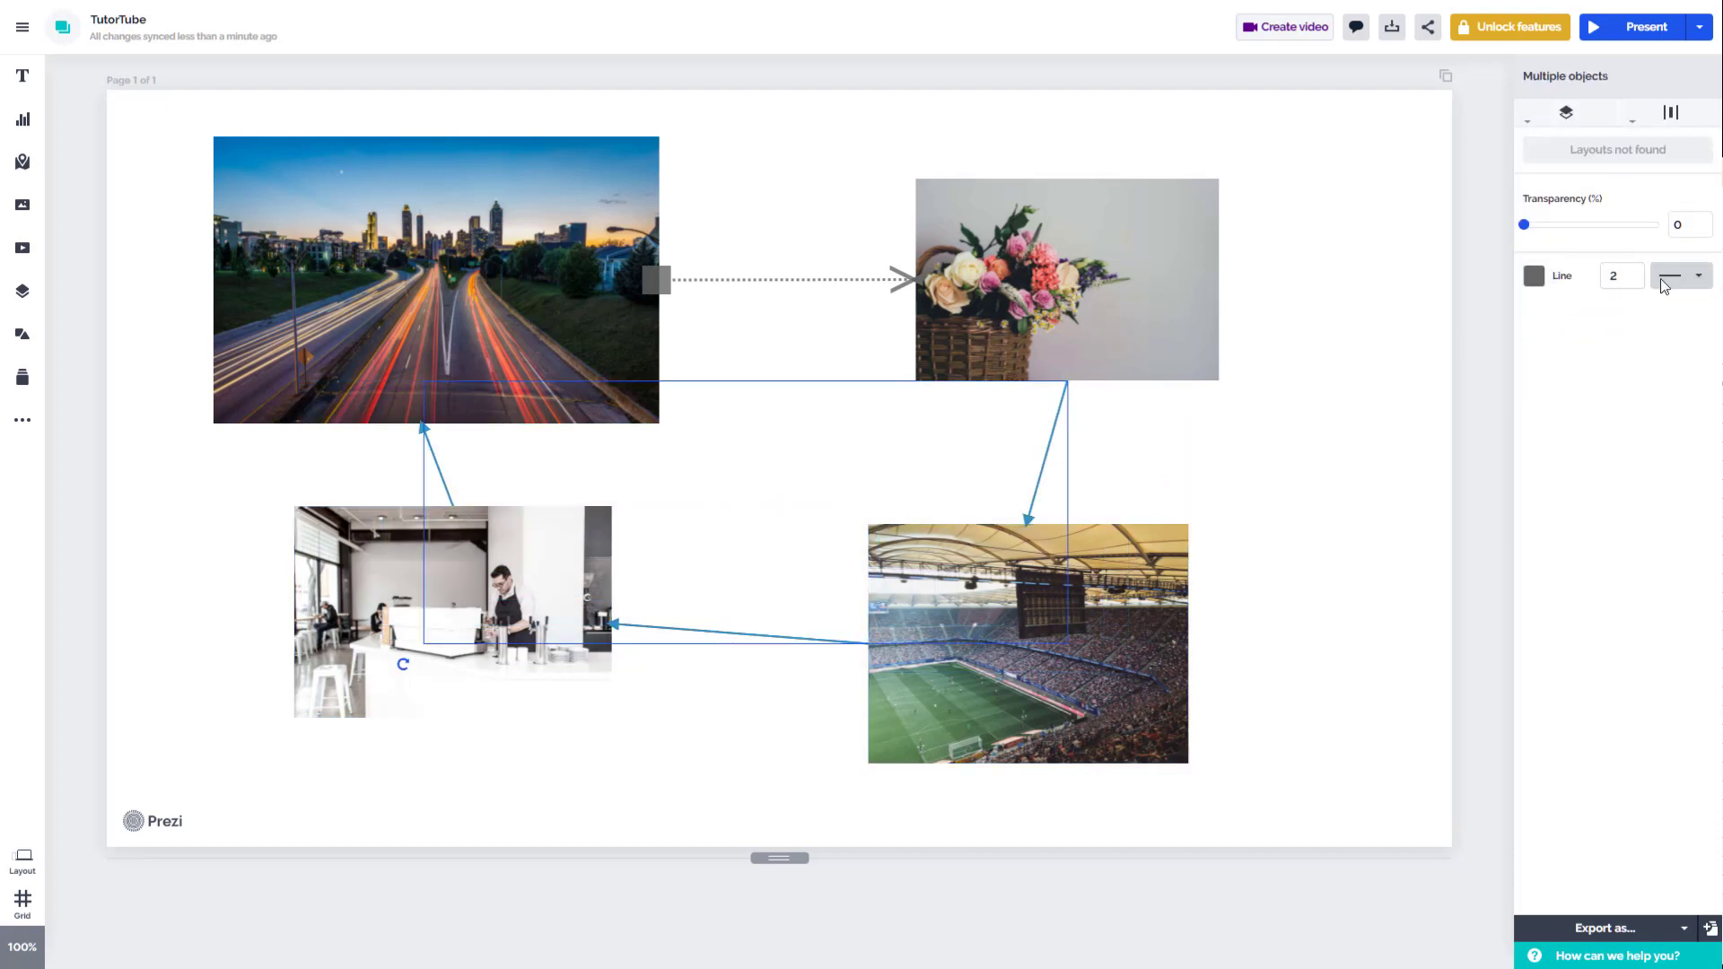
pyautogui.click(1665, 286)
pyautogui.click(1667, 337)
# - Recolor the three dashed connectors to a custom bright red and set their transparency to 32%
pyautogui.click(1534, 276)
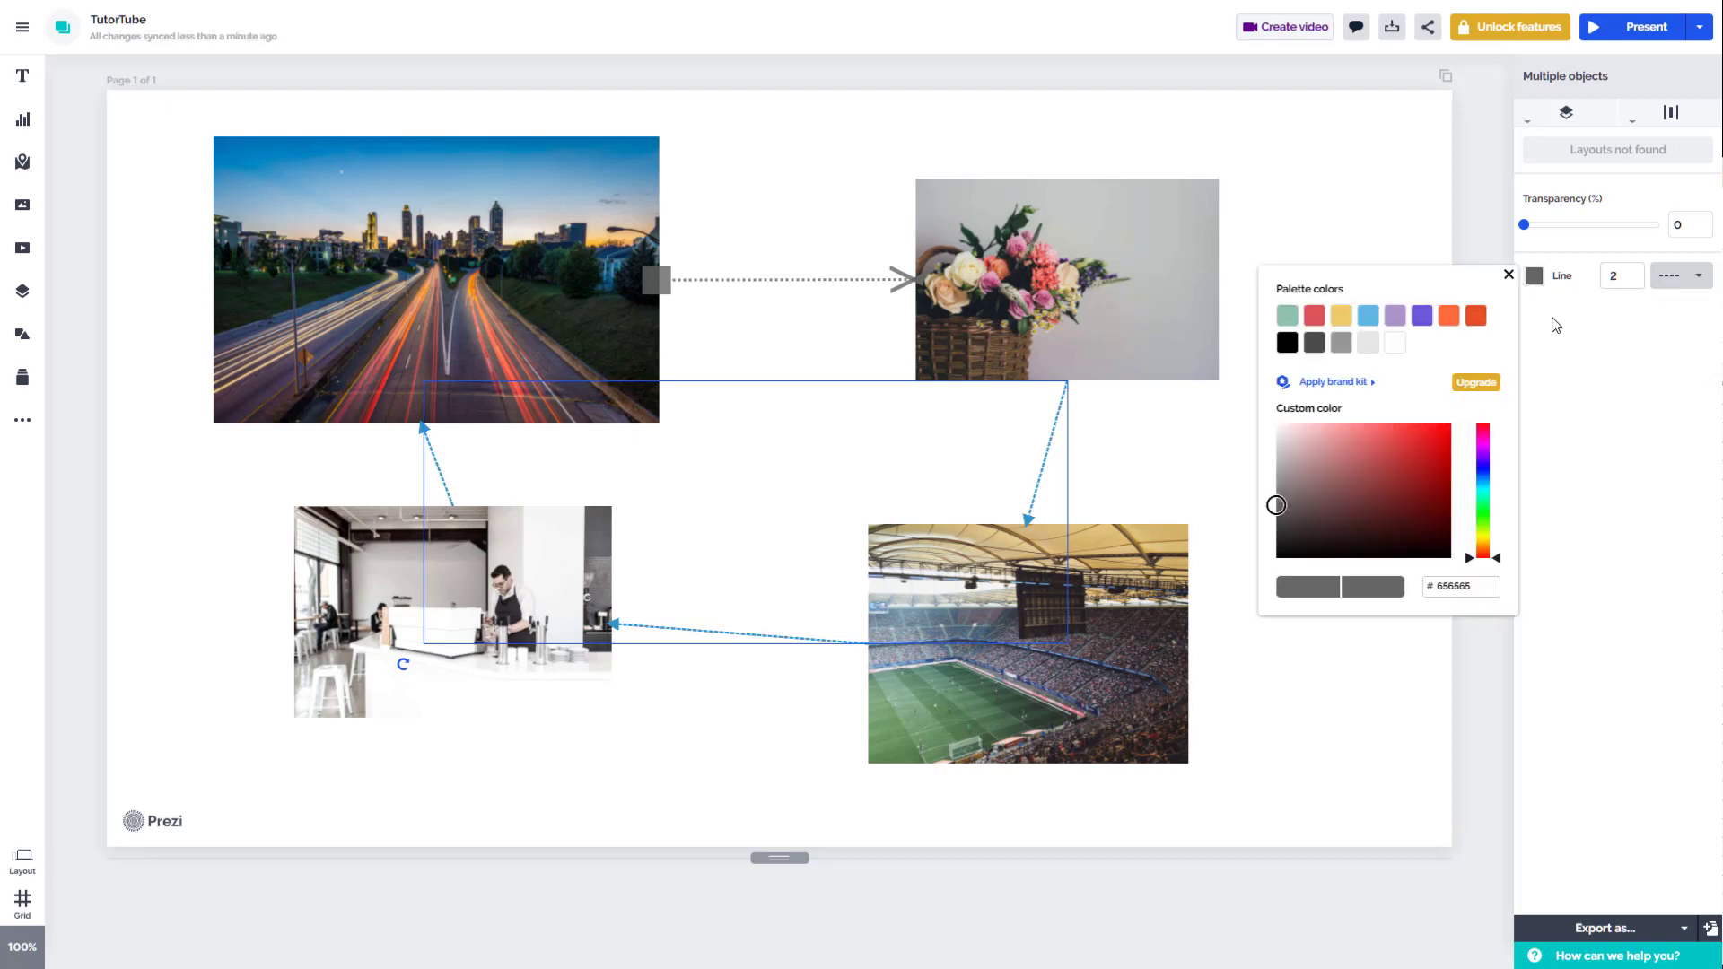
pyautogui.click(1314, 315)
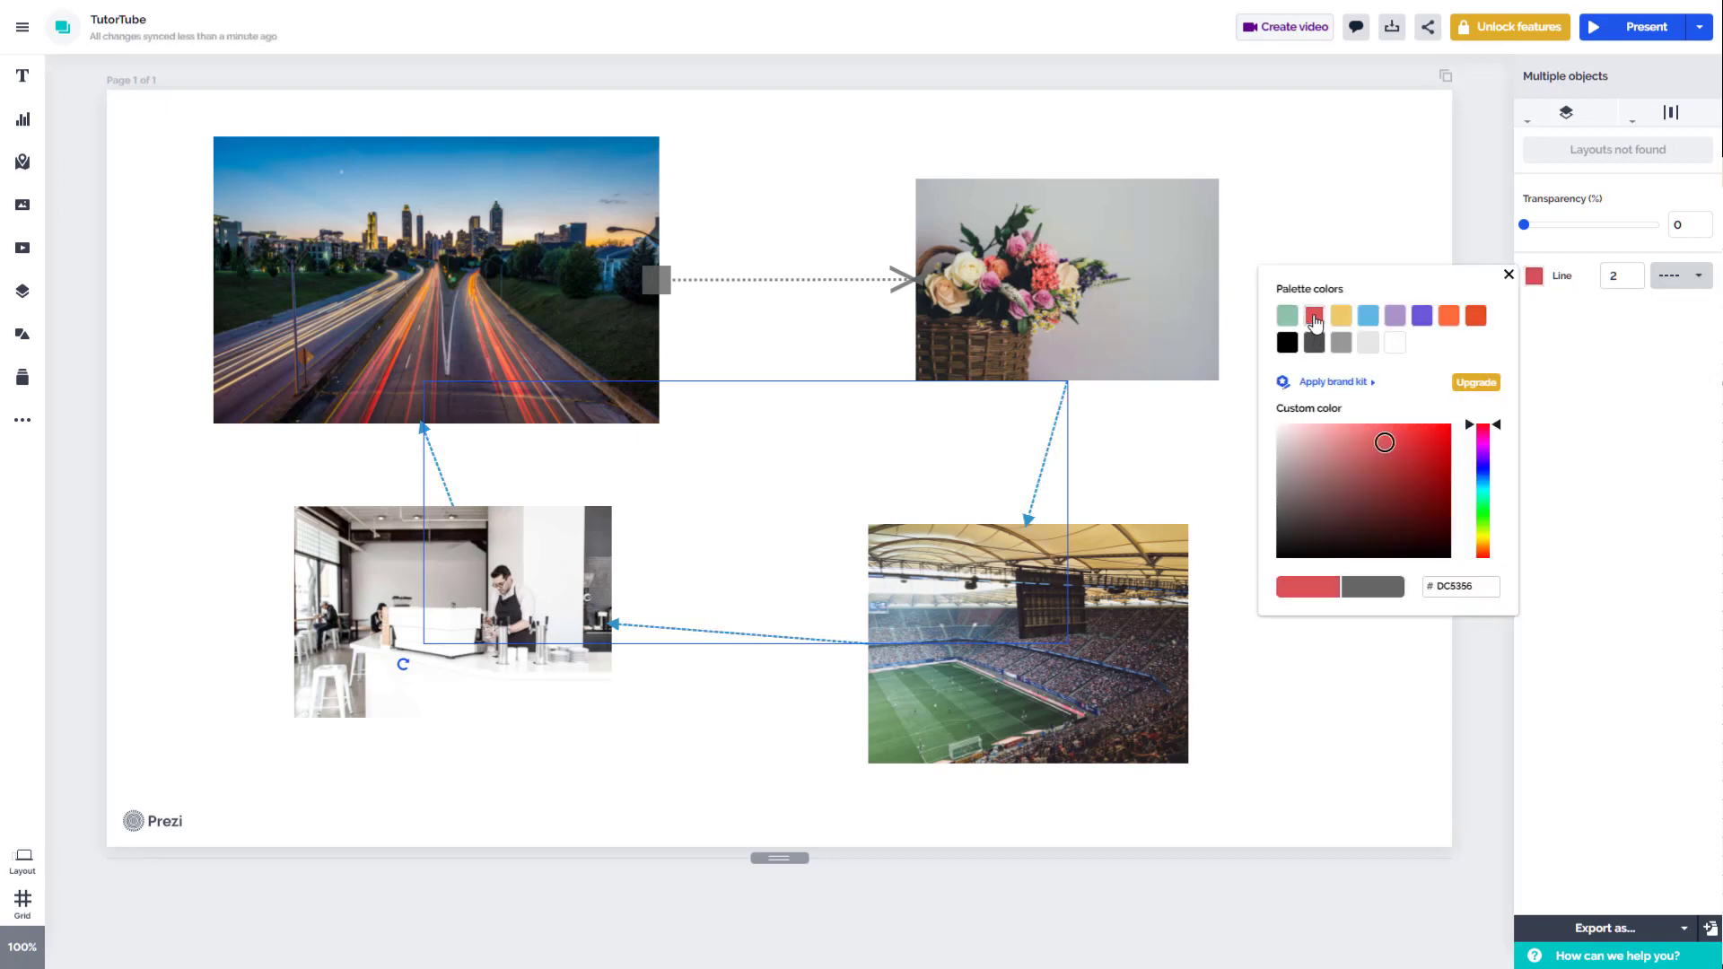
pyautogui.moveTo(1414, 467); pyautogui.dragTo(1465, 425)
pyautogui.moveTo(1544, 226)
pyautogui.mouseDown()
pyautogui.moveTo(1558, 226)
pyautogui.moveTo(1525, 230)
pyautogui.mouseUp()
pyautogui.click(1568, 226)
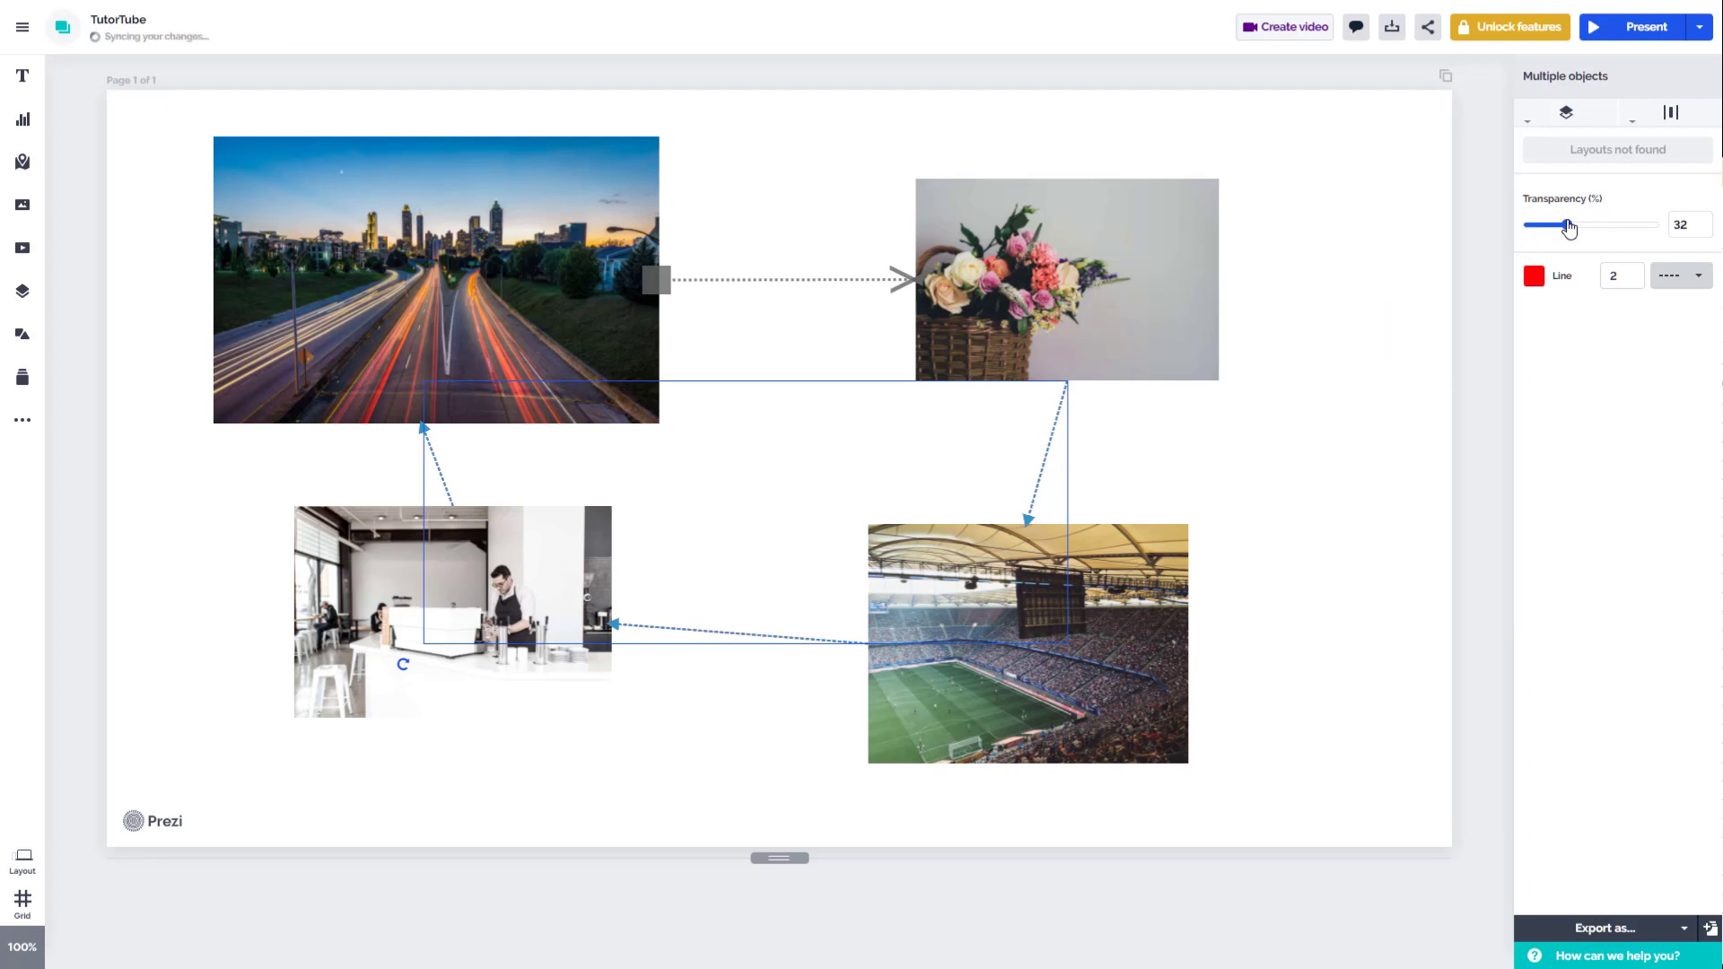
pyautogui.click(1386, 205)
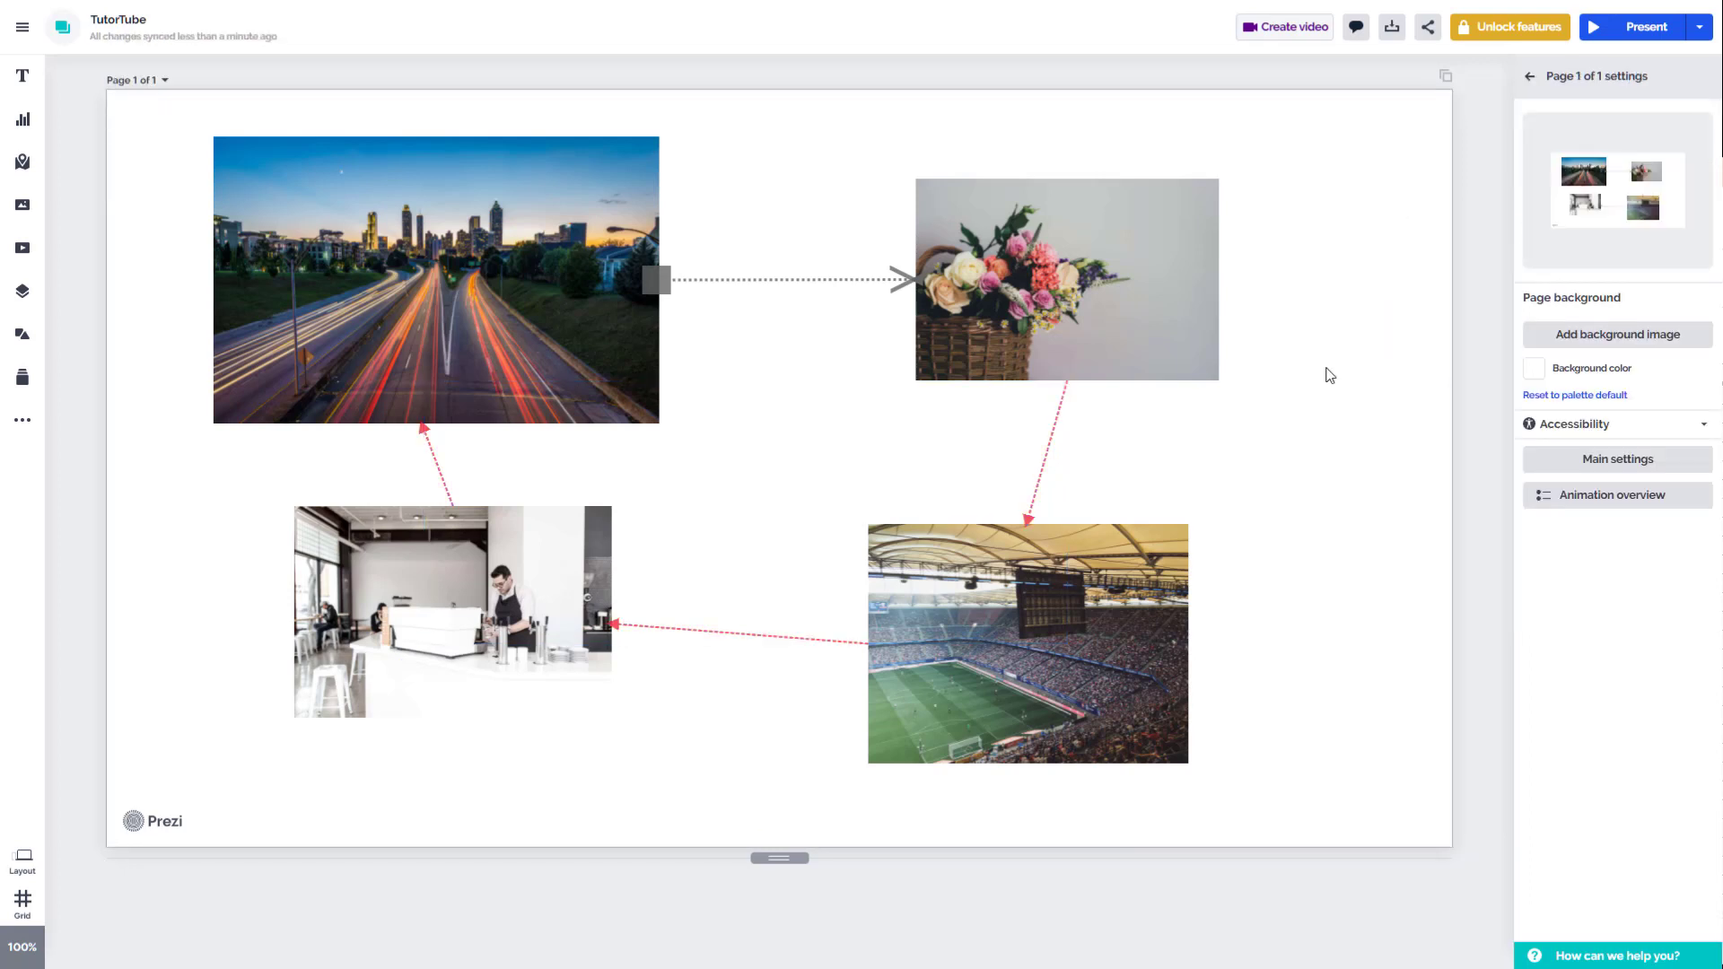